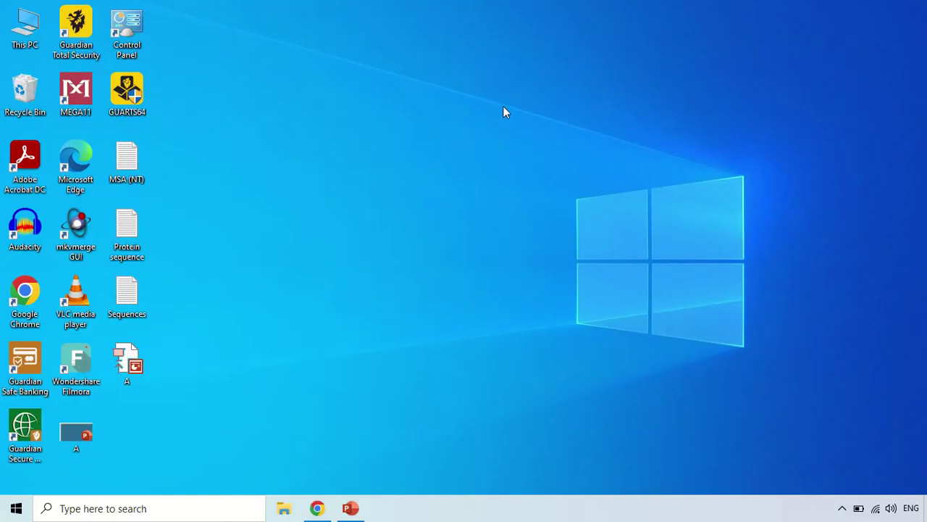
- Switch to Chrome, search Google for "EMBOSS NEEDLE" and open the EMBL-EBI EMBOSS Needle Pairwise Sequence Alignment page
{"action": "left_click", "coordinate": [317, 507]}
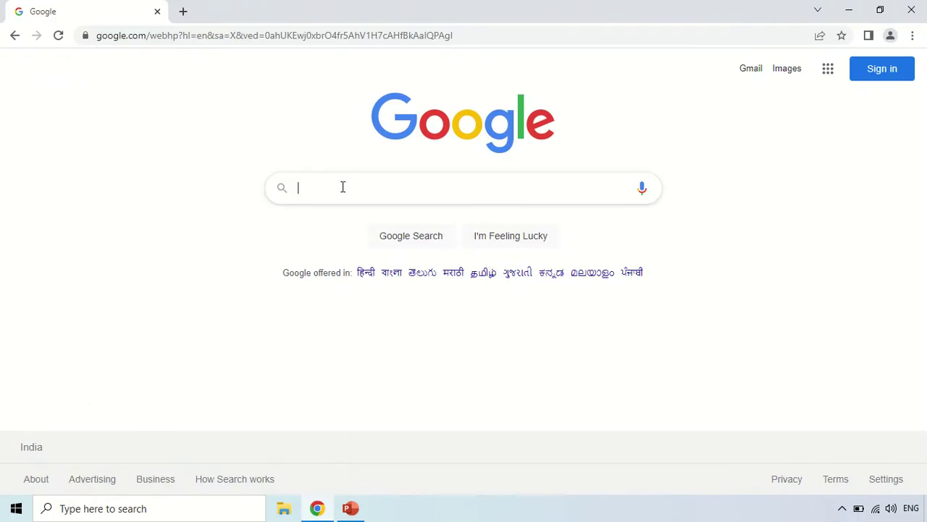
{"action": "left_click", "coordinate": [357, 186]}
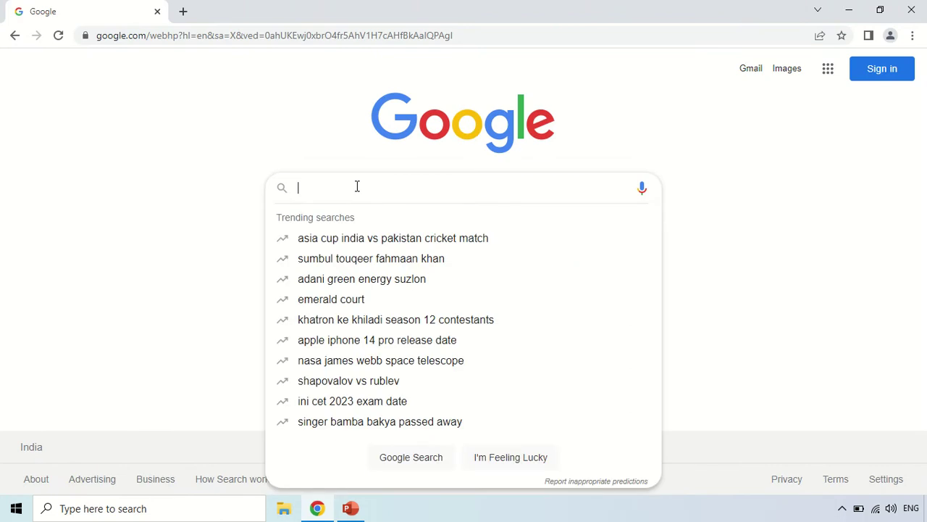
{"action": "type", "text": "EMB"}
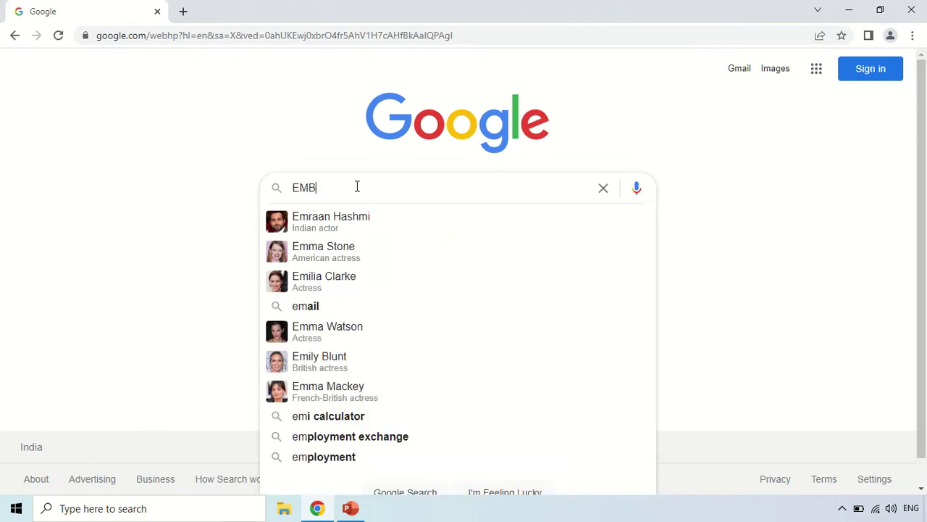
{"action": "type", "text": "OSS NEEDE"}
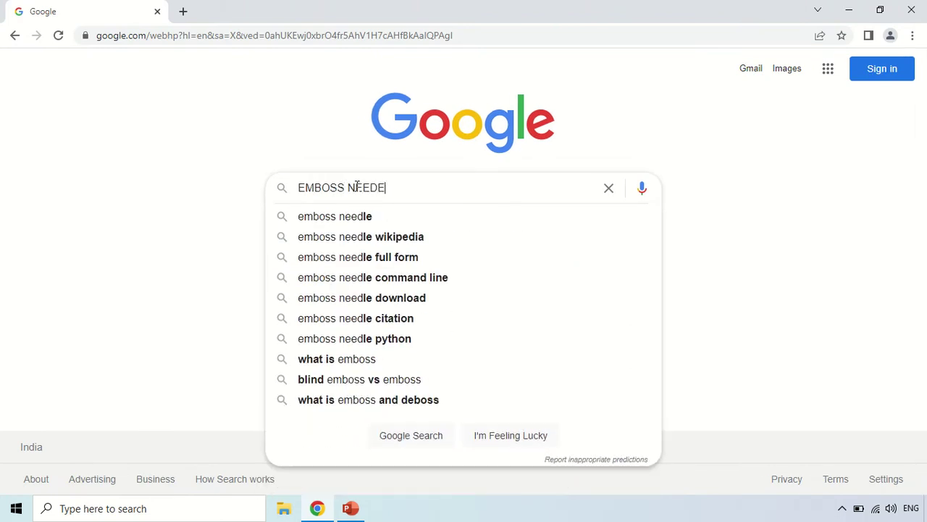
{"action": "key", "text": "BackSpace"}
{"action": "type", "text": "LE3"}
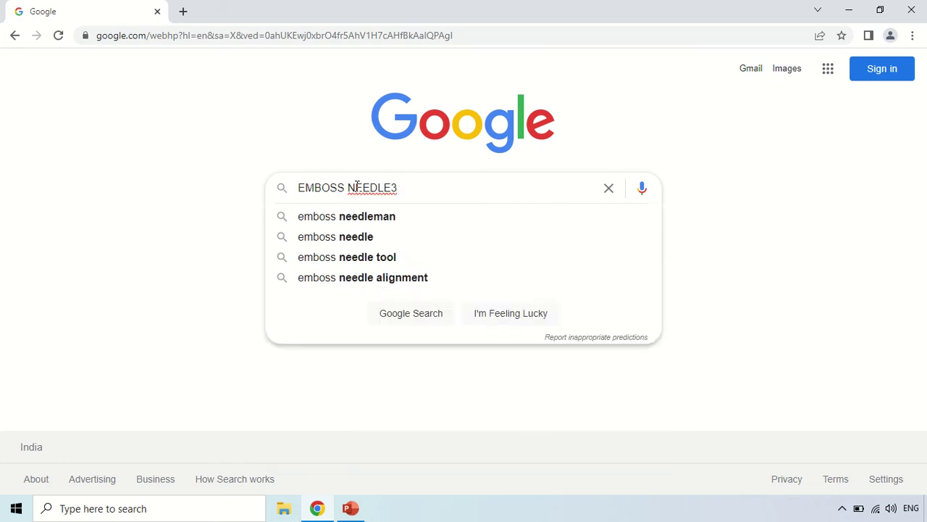
{"action": "key", "text": "BackSpace"}
{"action": "key", "text": "Return"}
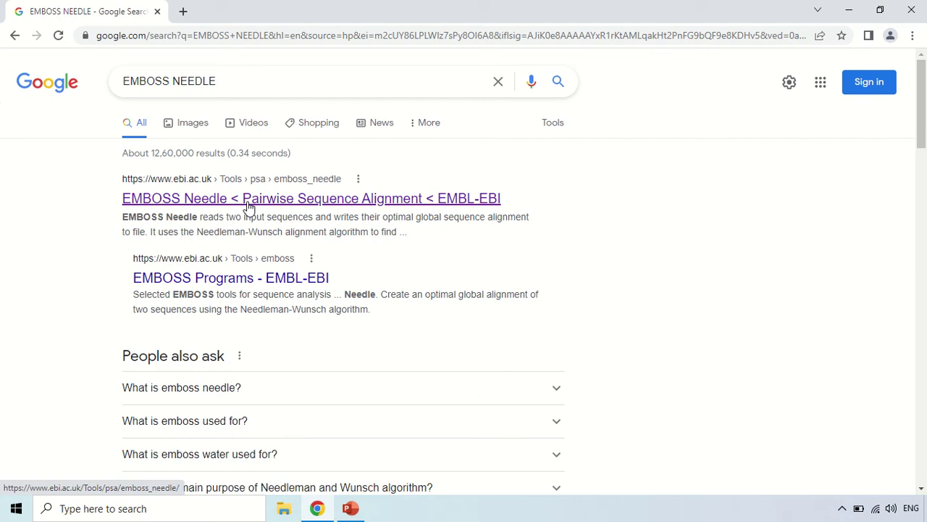
{"action": "left_click", "coordinate": [217, 203]}
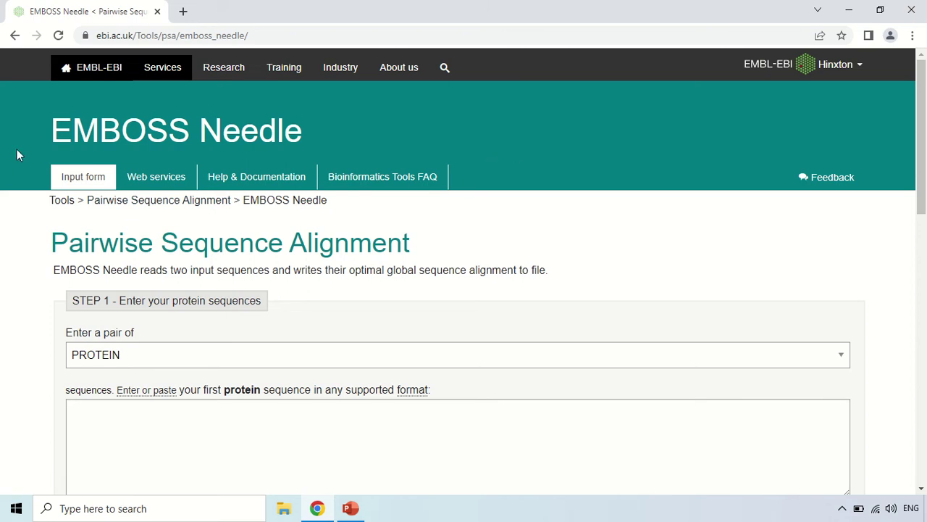
- Look over the EMBOSS Needle input form, from the page heading and both sequence boxes to the alignment options
{"action": "left_click_drag", "start_coordinate": [40, 129], "coordinate": [284, 126]}
{"action": "left_click", "coordinate": [384, 230]}
{"action": "left_click_drag", "start_coordinate": [48, 244], "coordinate": [426, 264]}
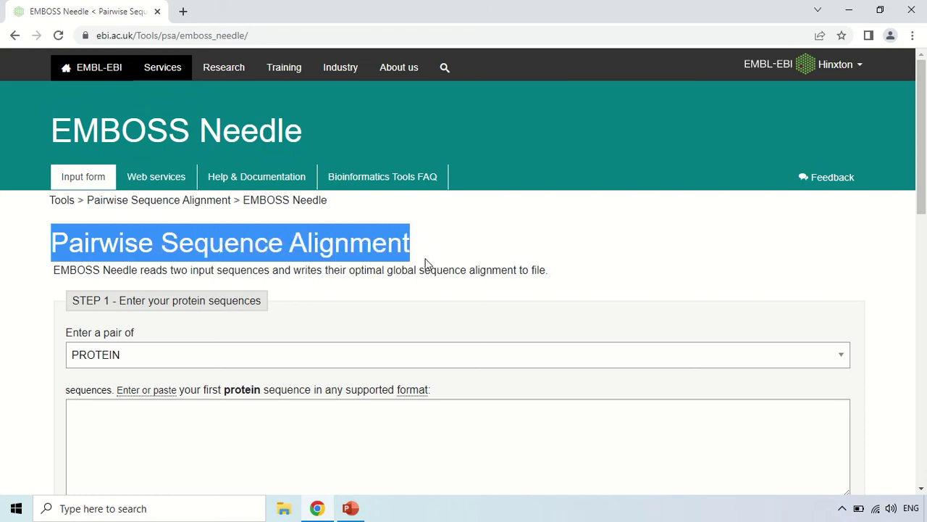
{"action": "left_click", "coordinate": [456, 228]}
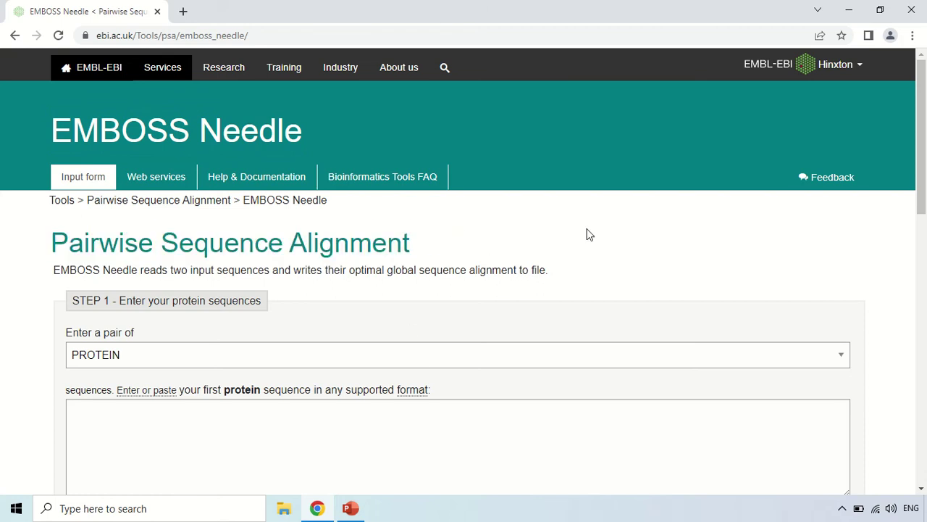
{"action": "scroll", "coordinate": [589, 228], "scroll_direction": "down", "scroll_amount": 2}
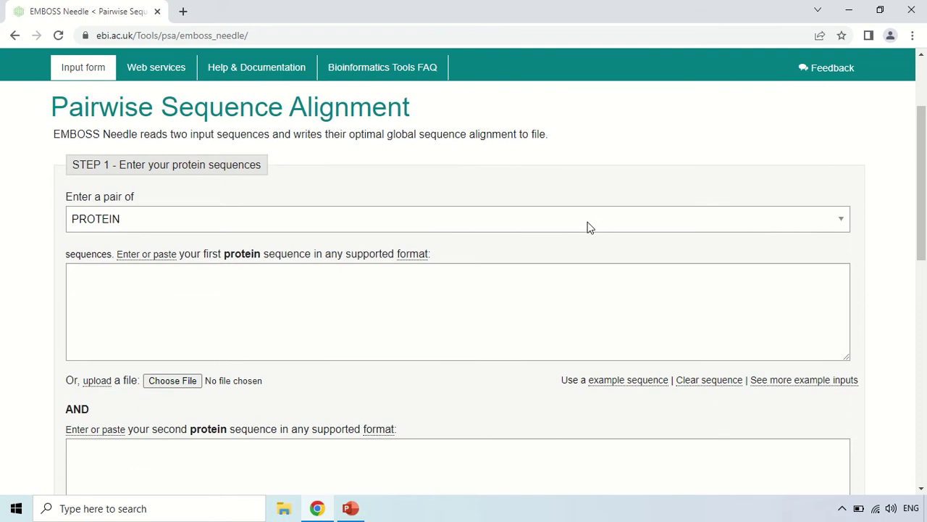
{"action": "scroll", "coordinate": [588, 228], "scroll_direction": "down", "scroll_amount": 1}
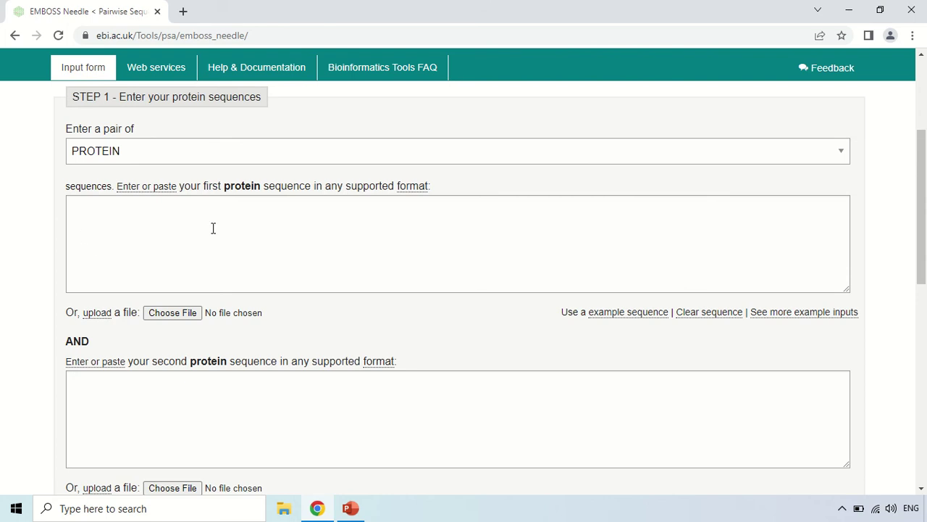
{"action": "scroll", "coordinate": [298, 239], "scroll_direction": "down", "scroll_amount": 3}
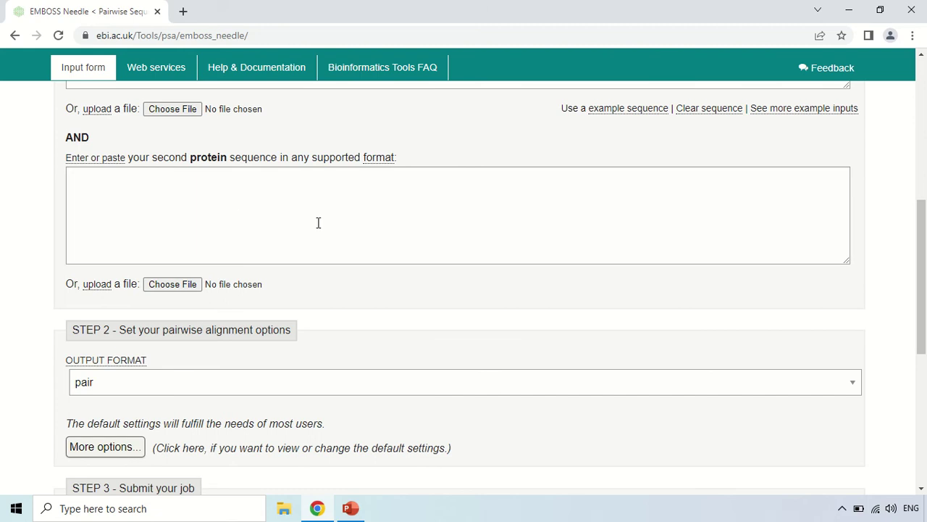
{"action": "scroll", "coordinate": [318, 223], "scroll_direction": "up", "scroll_amount": 2}
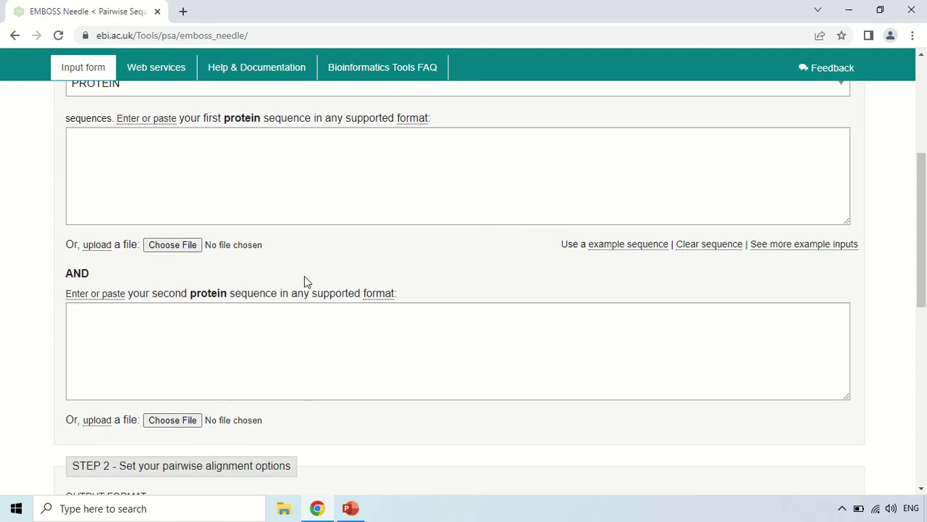
{"action": "scroll", "coordinate": [304, 281], "scroll_direction": "up", "scroll_amount": 1}
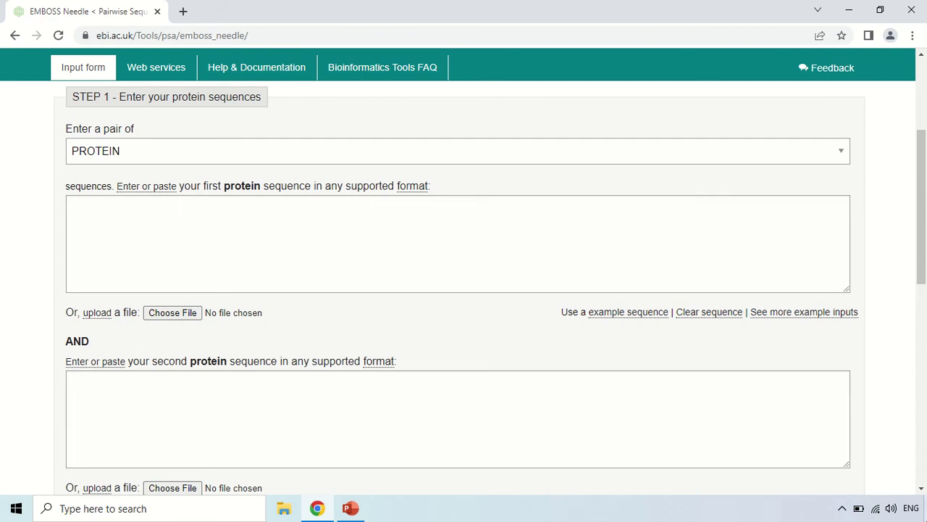
- Open the Sequences text file from the desktop
{"action": "left_click", "coordinate": [926, 507]}
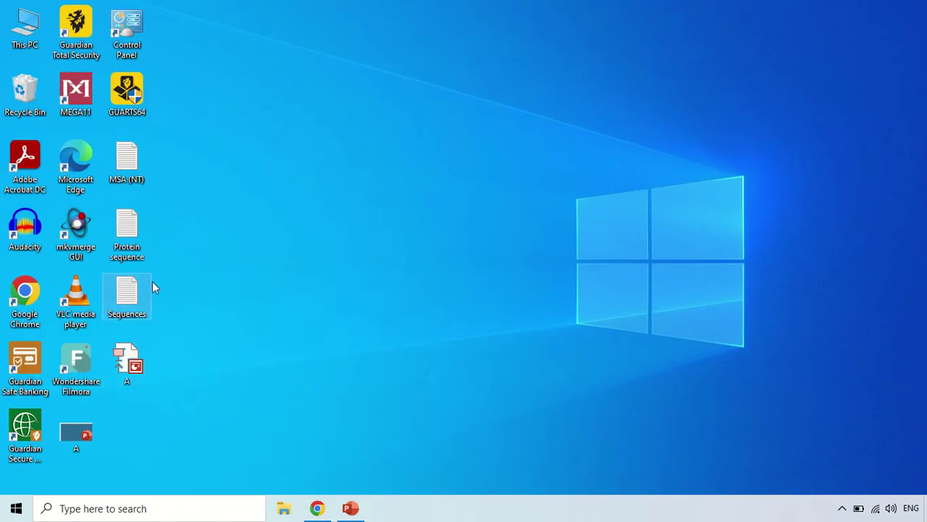
{"action": "double_click", "coordinate": [129, 295]}
{"action": "left_click", "coordinate": [660, 27]}
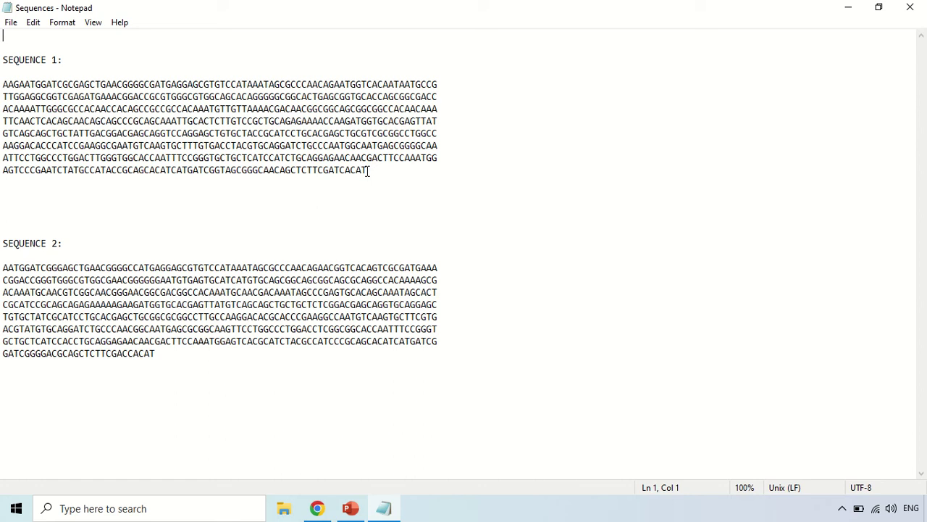
- Copy the whole of SEQUENCE 1 from the text file and paste it into the form's first sequence box
{"action": "left_click_drag", "start_coordinate": [2, 85], "coordinate": [362, 184]}
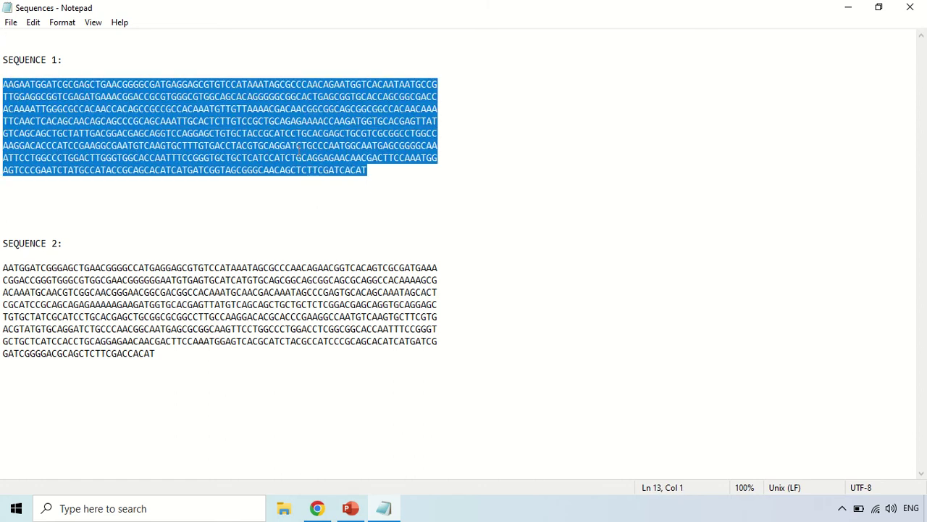
{"action": "right_click", "coordinate": [307, 126]}
{"action": "left_click", "coordinate": [348, 174]}
{"action": "left_click", "coordinate": [317, 508]}
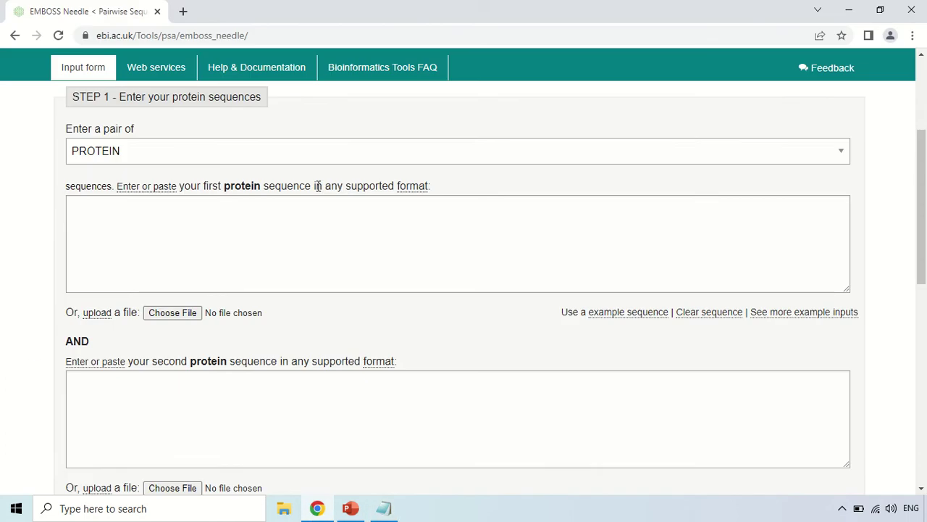
{"action": "right_click", "coordinate": [246, 238]}
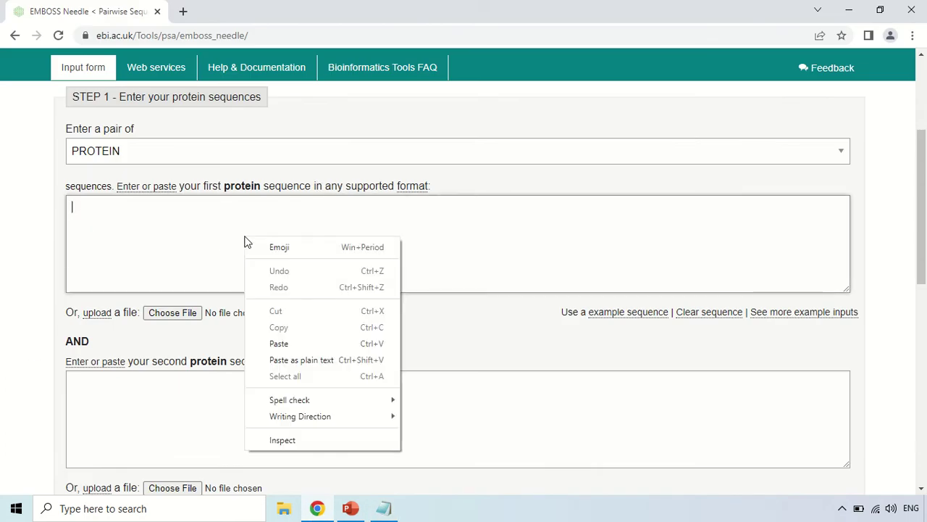
{"action": "left_click", "coordinate": [284, 344]}
{"action": "scroll", "coordinate": [293, 258], "scroll_direction": "down", "scroll_amount": 1}
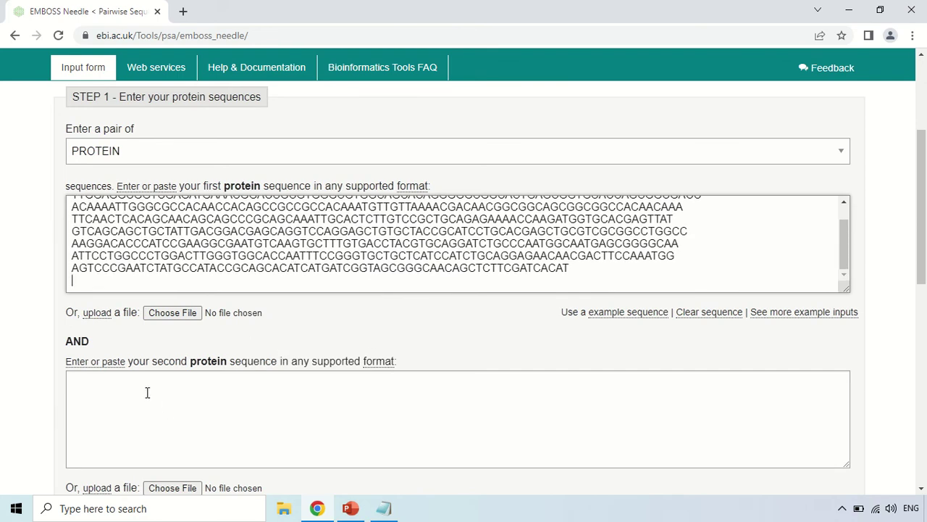
- Copy the whole of SEQUENCE 2 from the text file and paste it into the form's second sequence box
{"action": "left_click", "coordinate": [174, 361]}
{"action": "left_click_drag", "start_coordinate": [174, 361], "coordinate": [246, 361]}
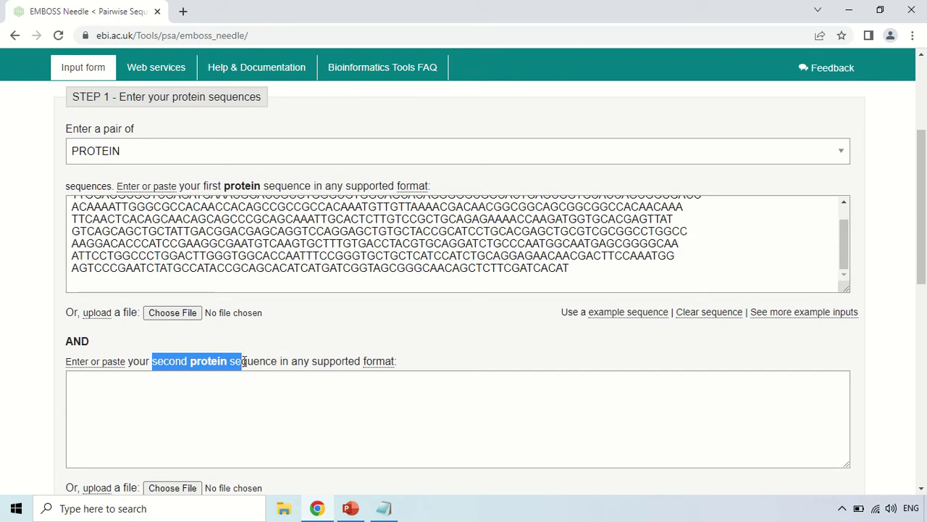
{"action": "left_click", "coordinate": [237, 405]}
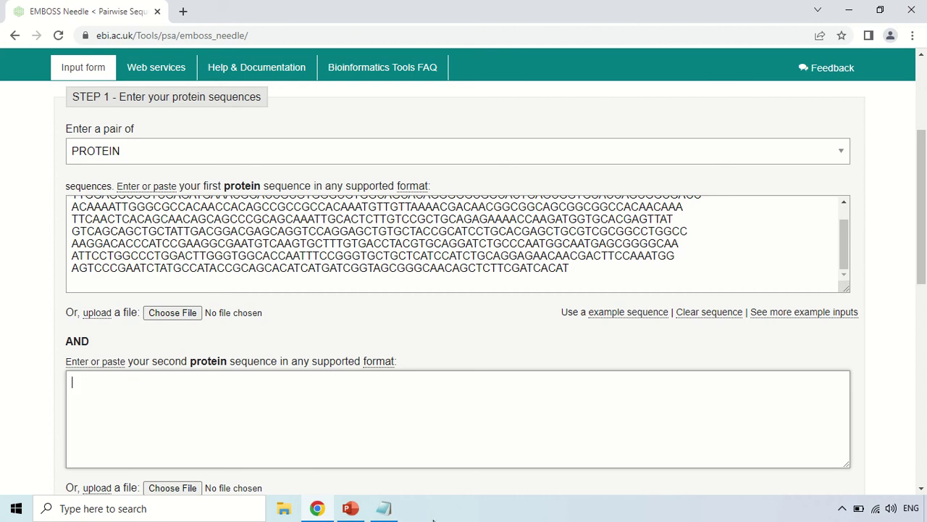
{"action": "left_click", "coordinate": [384, 508]}
{"action": "left_click_drag", "start_coordinate": [3, 268], "coordinate": [186, 351]}
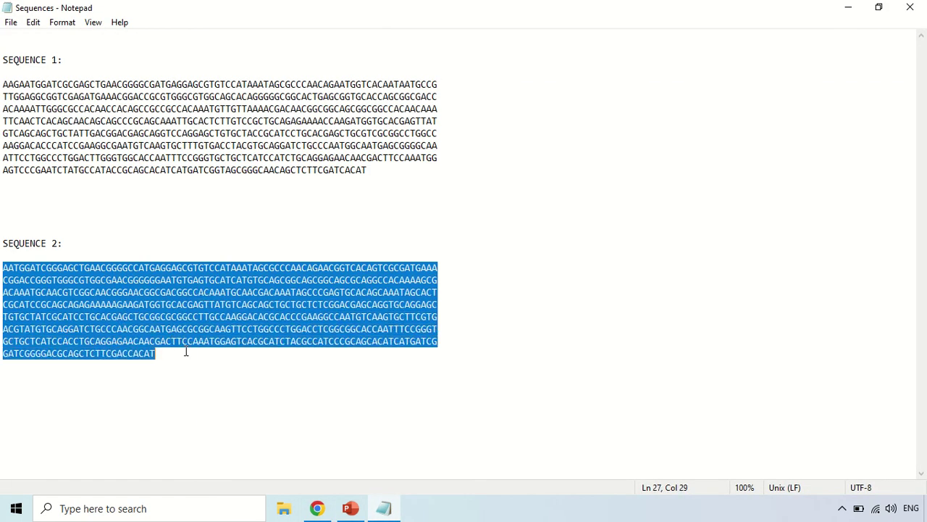
{"action": "right_click", "coordinate": [163, 304]}
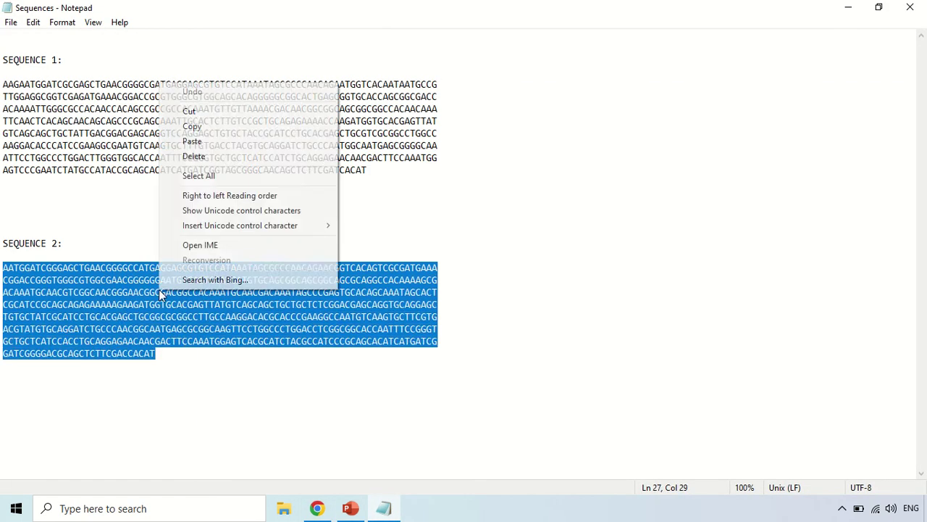
{"action": "left_click", "coordinate": [193, 127]}
{"action": "left_click", "coordinate": [318, 508]}
{"action": "right_click", "coordinate": [288, 400]}
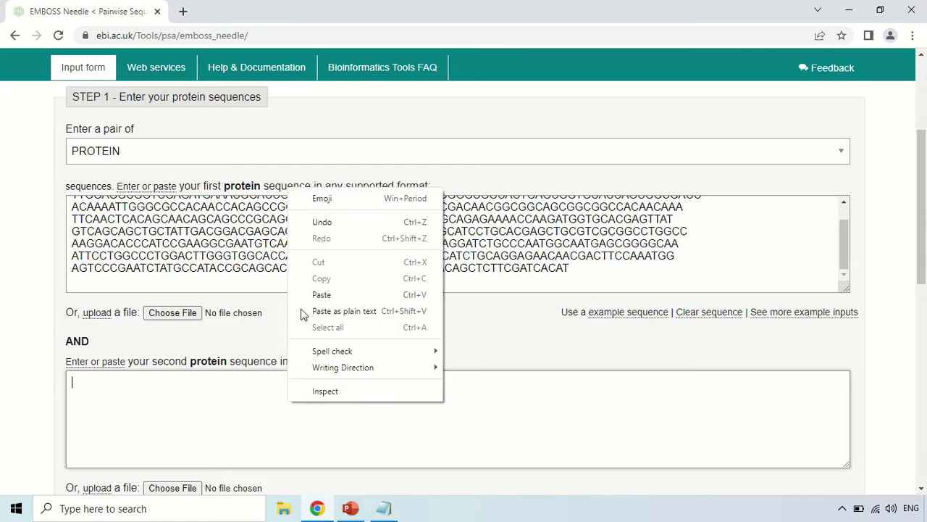
{"action": "left_click", "coordinate": [322, 294]}
- Set the type of the sequence pair to DNA
{"action": "scroll", "coordinate": [6, 211], "scroll_direction": "up", "scroll_amount": 1}
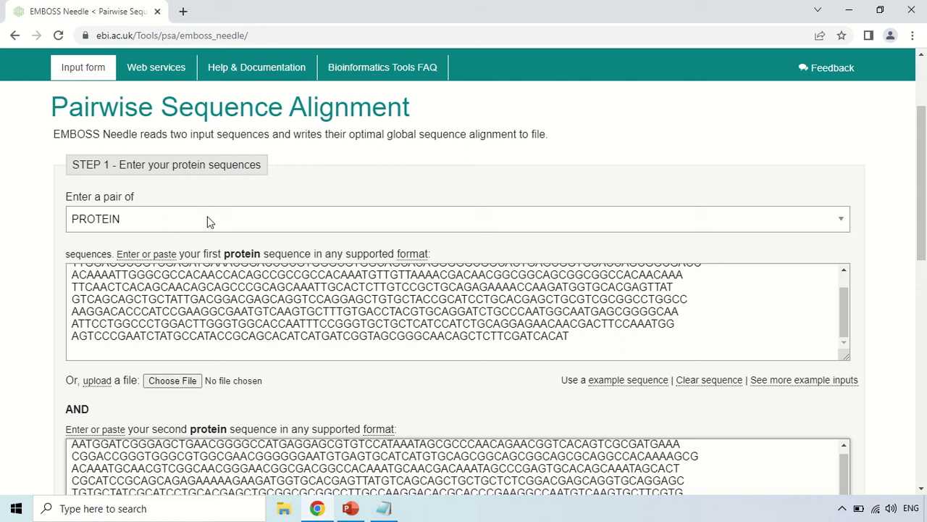
{"action": "left_click", "coordinate": [288, 226]}
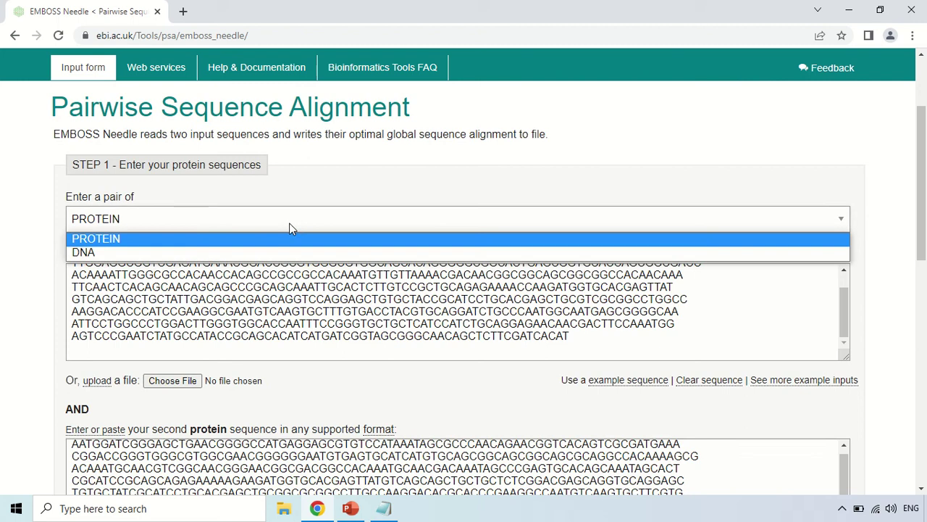
{"action": "left_click", "coordinate": [107, 255]}
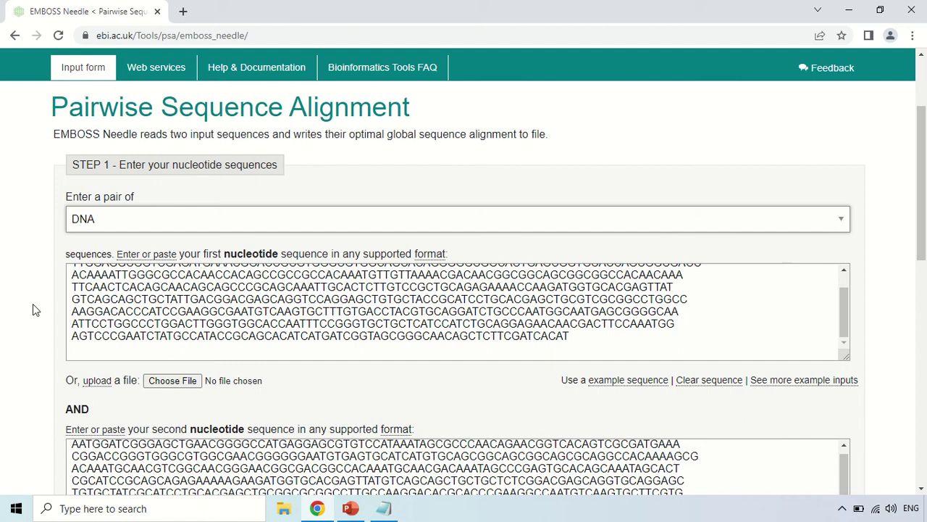
- Submit the alignment job with the pair output format and default options, without email notification
{"action": "scroll", "coordinate": [21, 293], "scroll_direction": "down", "scroll_amount": 1}
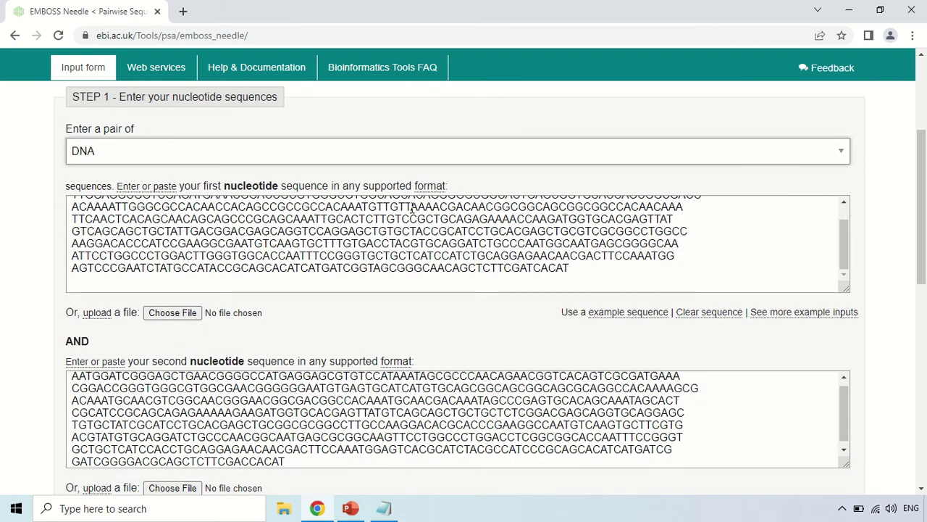
{"action": "scroll", "coordinate": [411, 208], "scroll_direction": "down", "scroll_amount": 1}
{"action": "scroll", "coordinate": [411, 210], "scroll_direction": "down", "scroll_amount": 1}
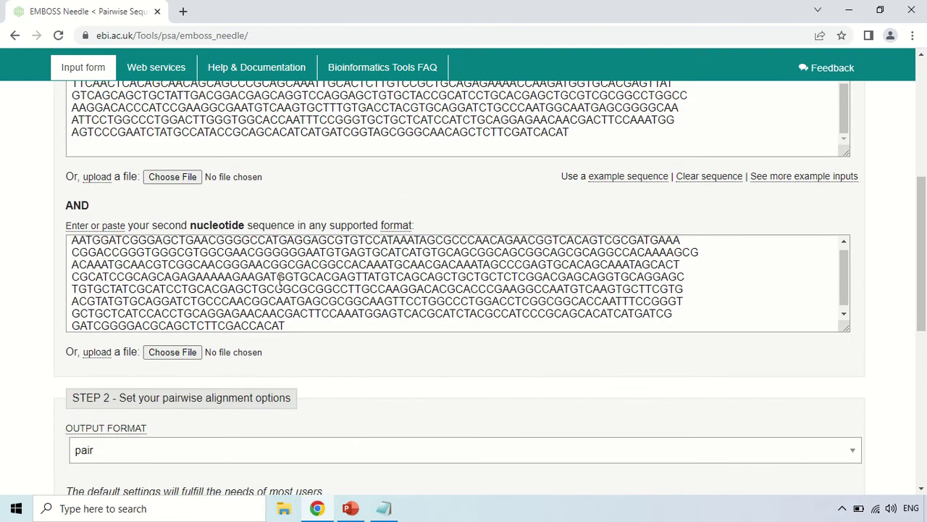
{"action": "scroll", "coordinate": [280, 283], "scroll_direction": "down", "scroll_amount": 4}
{"action": "scroll", "coordinate": [264, 330], "scroll_direction": "down", "scroll_amount": 2}
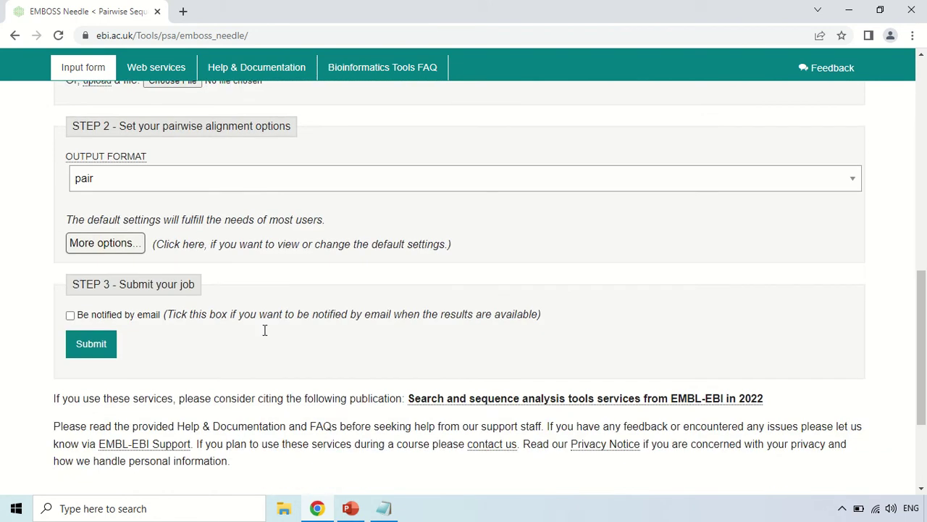
{"action": "left_click", "coordinate": [80, 347]}
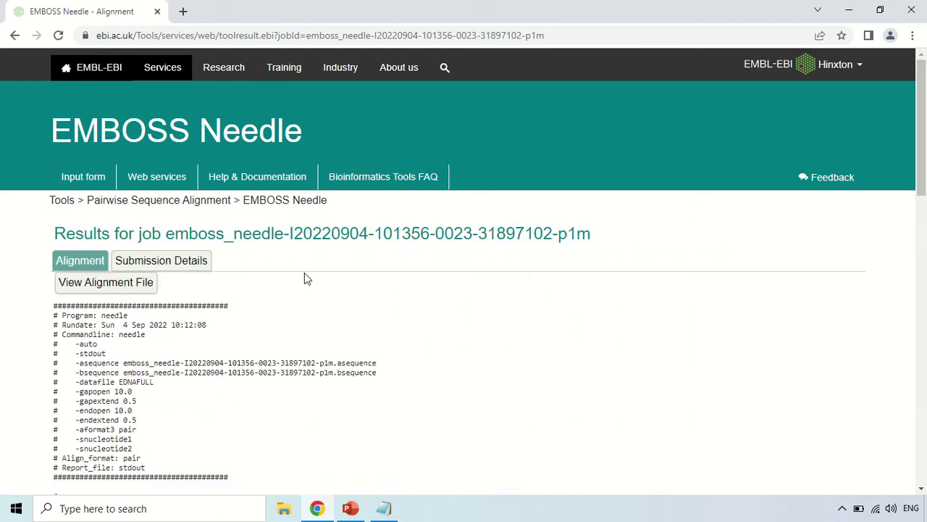
- Examine the program name and run details in the header of the alignment report
{"action": "scroll", "coordinate": [304, 273], "scroll_direction": "down", "scroll_amount": 3}
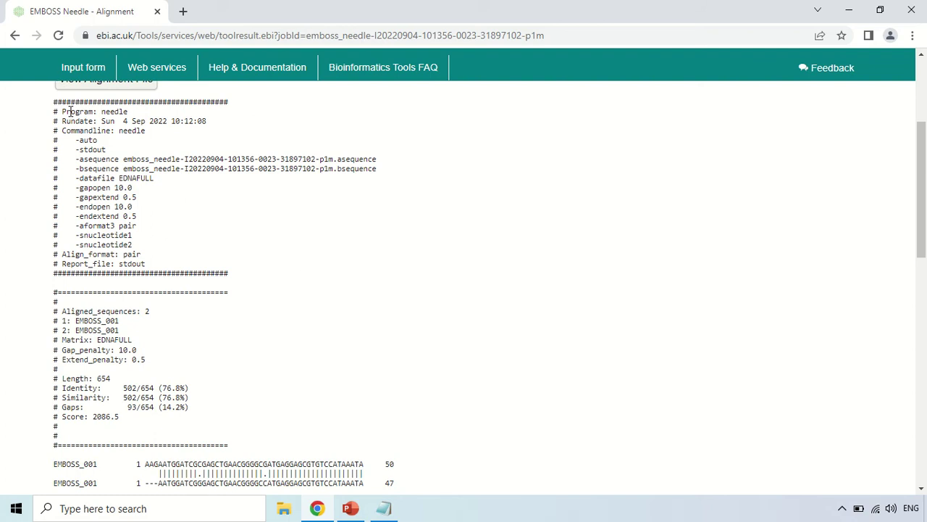
{"action": "left_click_drag", "start_coordinate": [62, 112], "coordinate": [100, 113]}
{"action": "double_click", "coordinate": [112, 109]}
{"action": "left_click", "coordinate": [160, 140]}
{"action": "scroll", "coordinate": [474, 257], "scroll_direction": "down", "scroll_amount": 2}
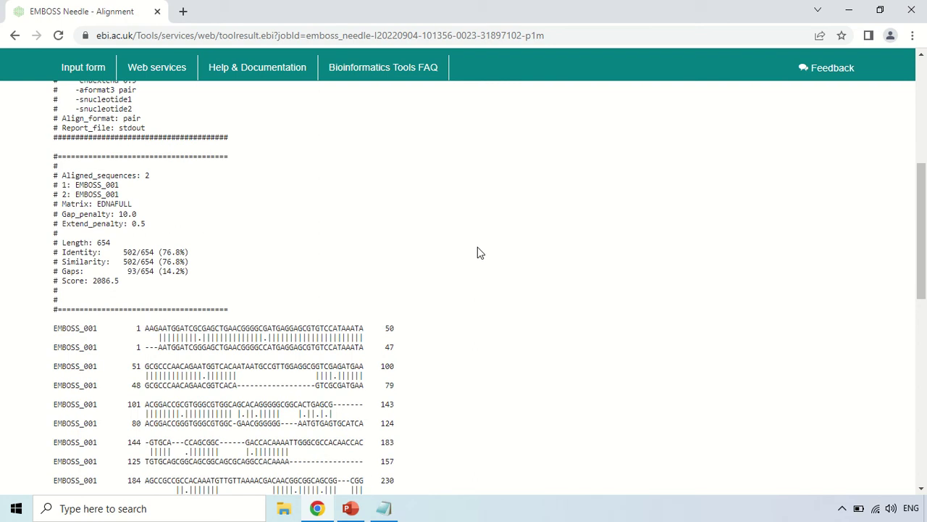
- Review the alignment summary's length, identity, similarity, gaps and score
{"action": "scroll", "coordinate": [297, 229], "scroll_direction": "down", "scroll_amount": 1}
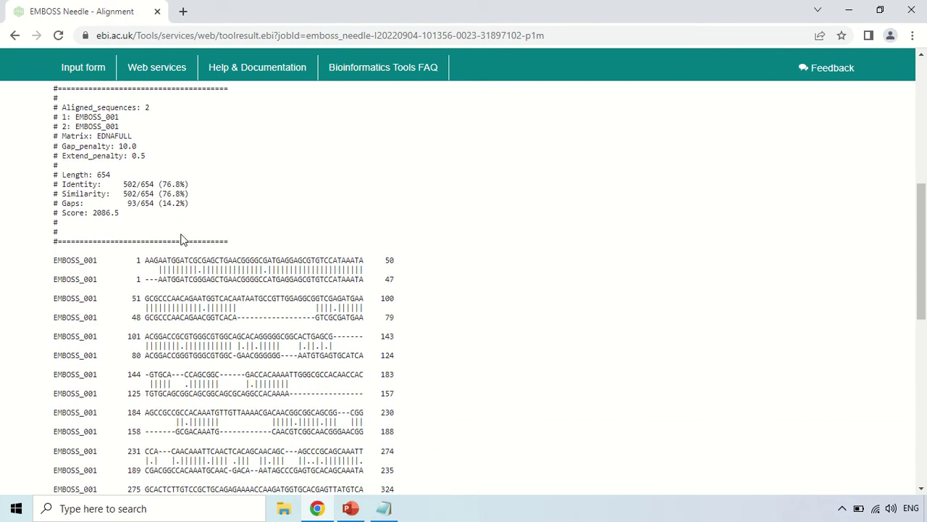
{"action": "key", "text": "ctrl+plus"}
{"action": "key", "text": "ctrl+plus"}
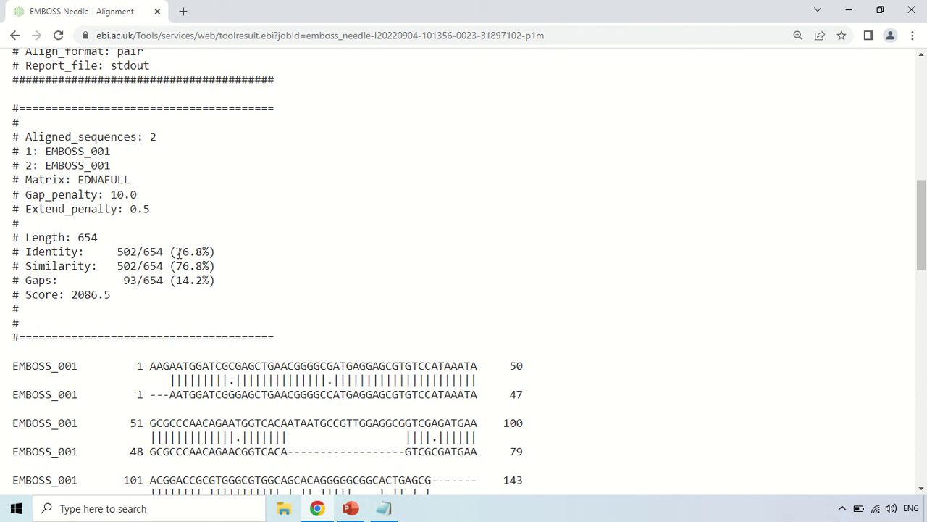
{"action": "scroll", "coordinate": [152, 251], "scroll_direction": "down", "scroll_amount": 1}
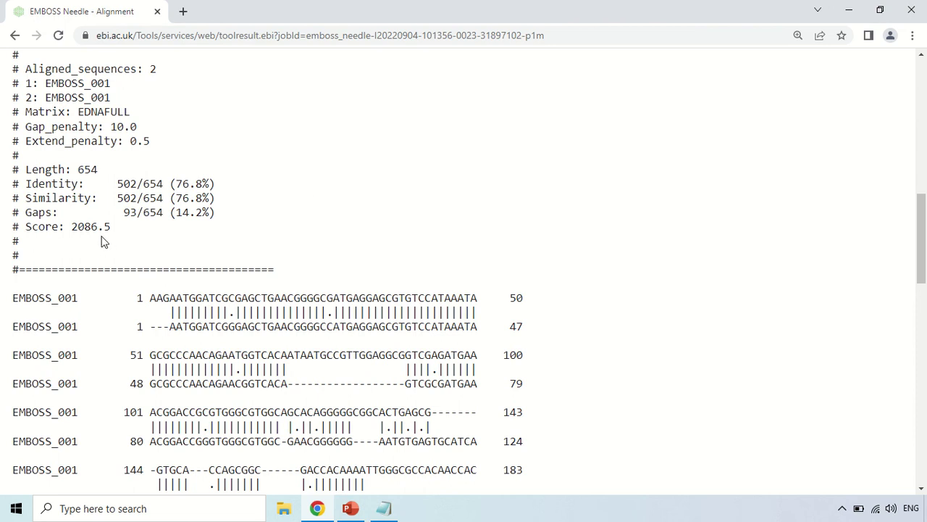
{"action": "left_click_drag", "start_coordinate": [72, 227], "coordinate": [123, 239]}
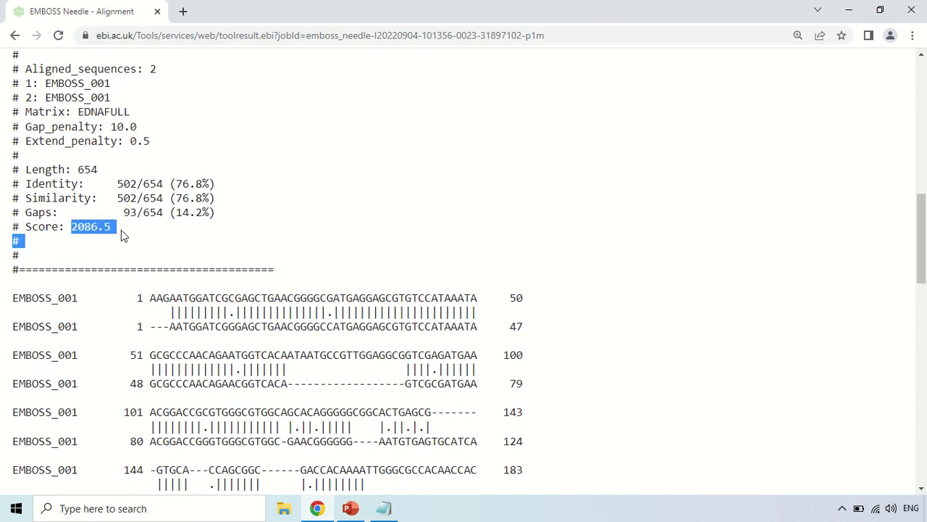
{"action": "left_click", "coordinate": [121, 230]}
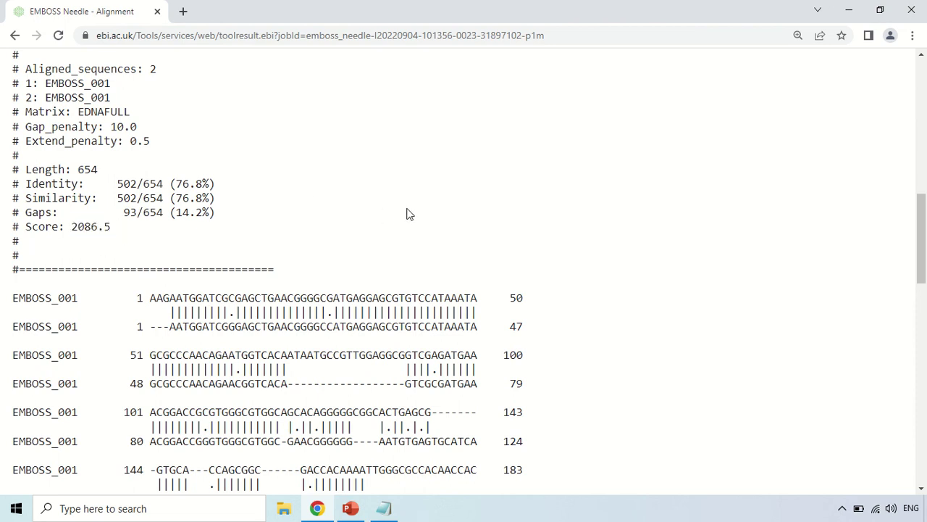
- Compare the two sequences in the first alignment block, checking the matched bases and the first mismatched pair
{"action": "scroll", "coordinate": [407, 214], "scroll_direction": "down", "scroll_amount": 3}
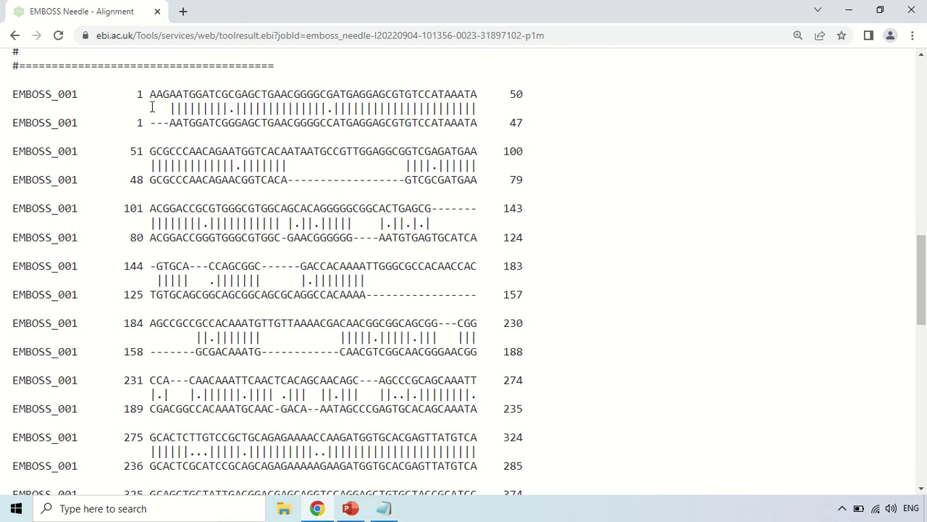
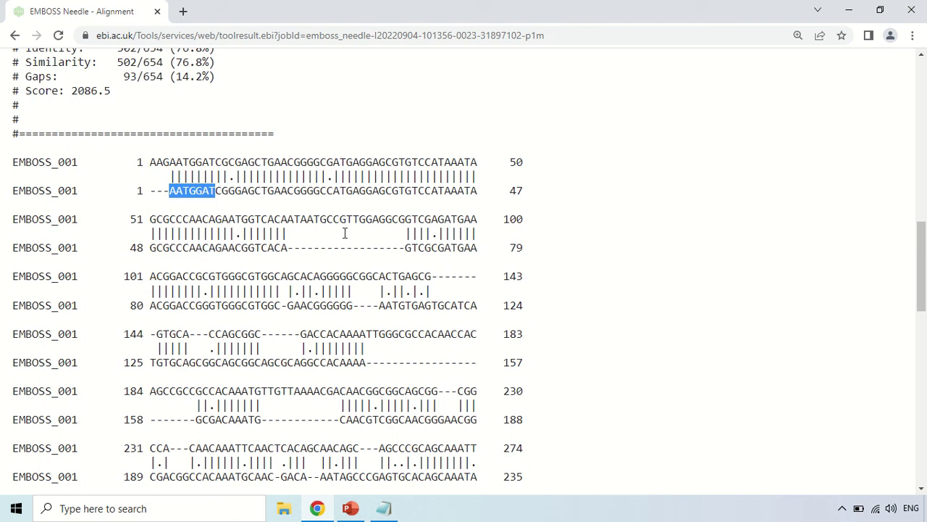
{"action": "left_click", "coordinate": [365, 134]}
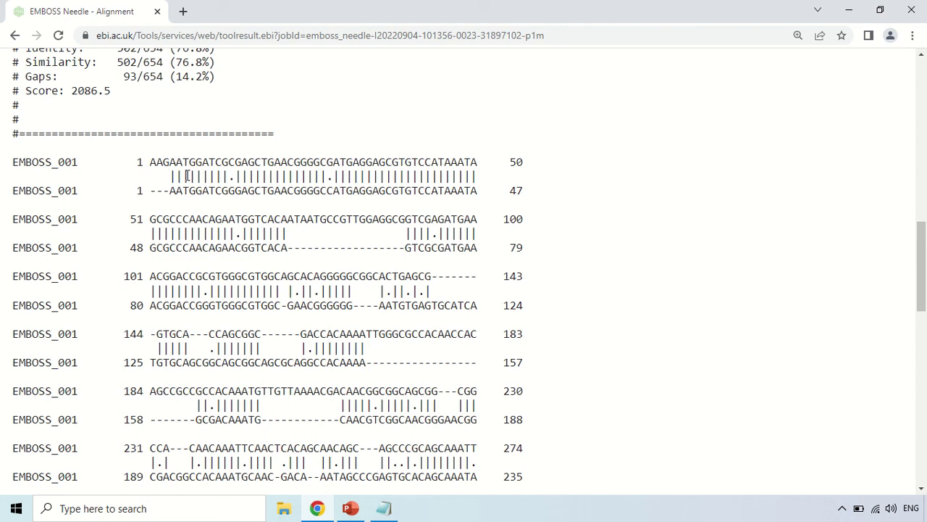
{"action": "key", "text": "ctrl+plus"}
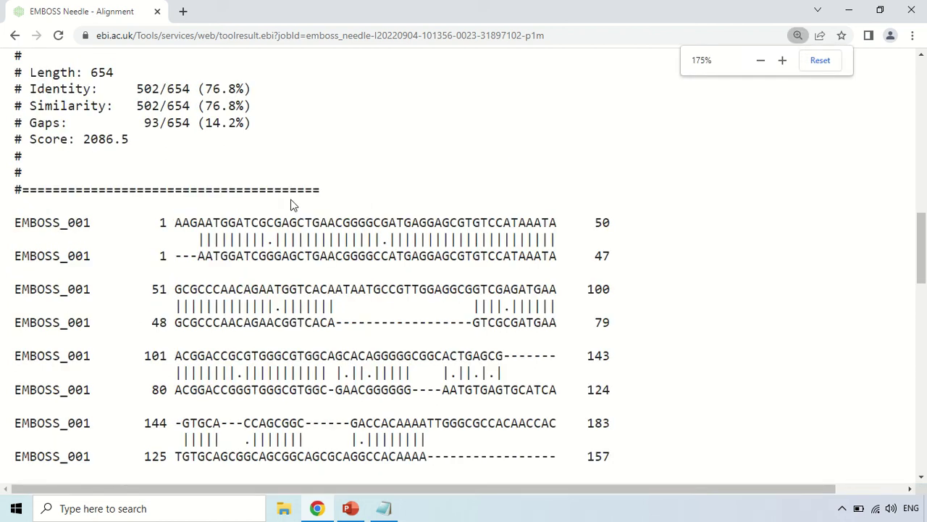
{"action": "key", "text": "ctrl+plus"}
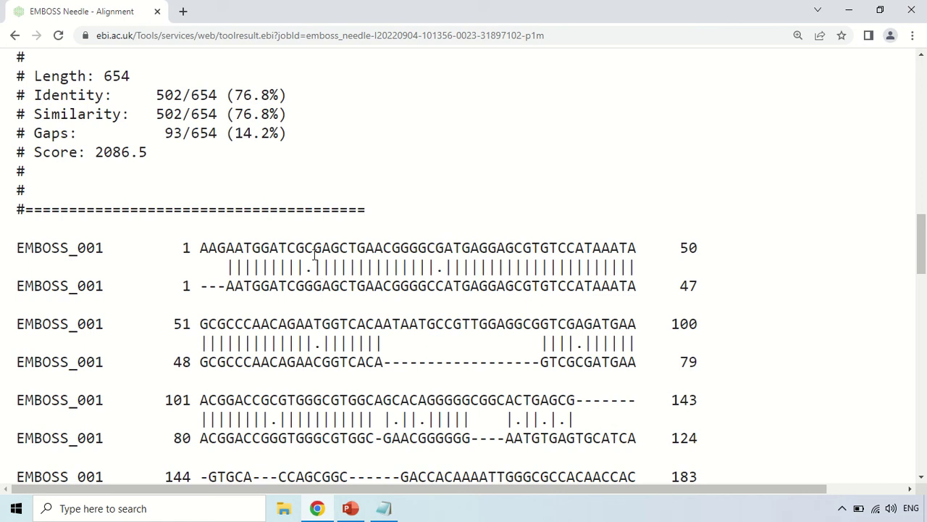
{"action": "left_click_drag", "start_coordinate": [313, 248], "coordinate": [304, 249]}
{"action": "left_click", "coordinate": [314, 284]}
{"action": "left_click_drag", "start_coordinate": [314, 285], "coordinate": [304, 286]}
{"action": "left_click", "coordinate": [332, 303]}
- Examine the long gap in the second sequence against the corresponding bases of the first in the second alignment block
{"action": "scroll", "coordinate": [448, 263], "scroll_direction": "down", "scroll_amount": 1}
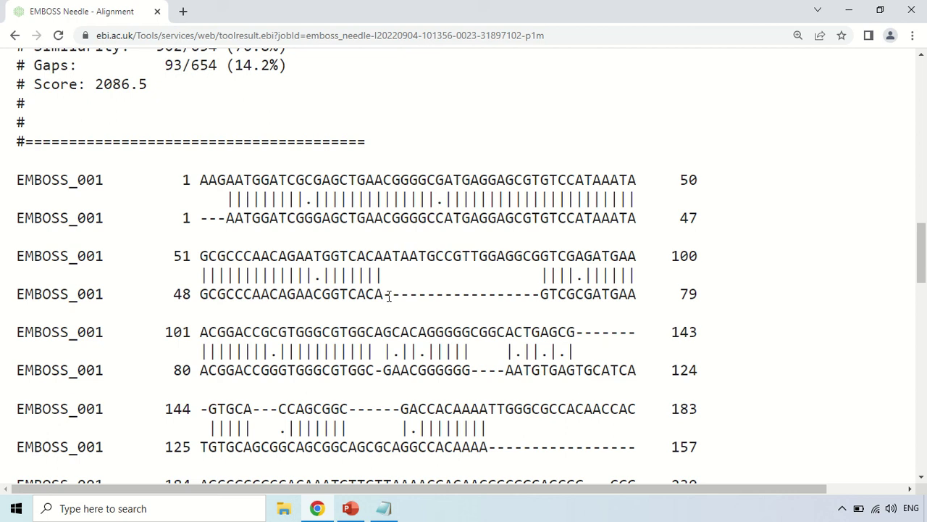
{"action": "left_click_drag", "start_coordinate": [390, 297], "coordinate": [420, 296]}
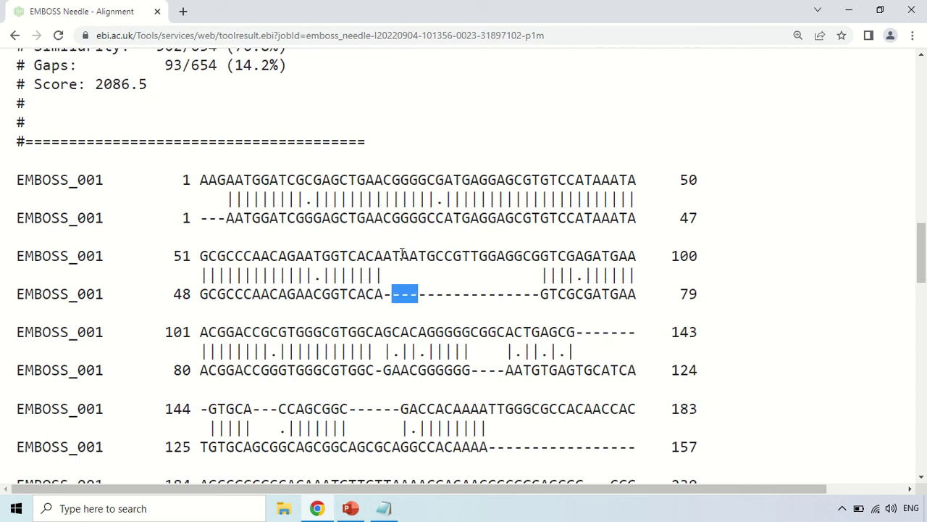
{"action": "left_click_drag", "start_coordinate": [392, 255], "coordinate": [471, 256]}
{"action": "left_click", "coordinate": [498, 255]}
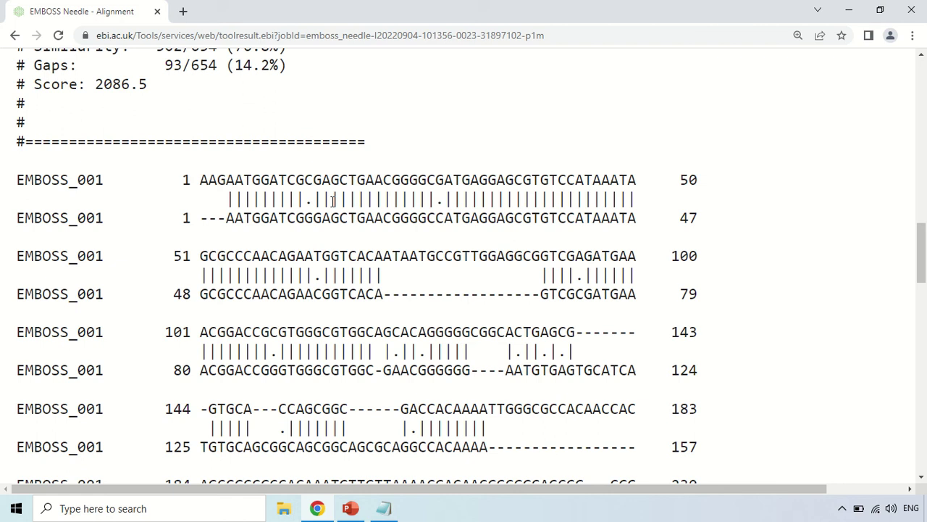
- Read through the remaining alignment blocks to the end and return to the start of the results page
{"action": "scroll", "coordinate": [333, 202], "scroll_direction": "down", "scroll_amount": 1}
{"action": "scroll", "coordinate": [334, 201], "scroll_direction": "down", "scroll_amount": 2}
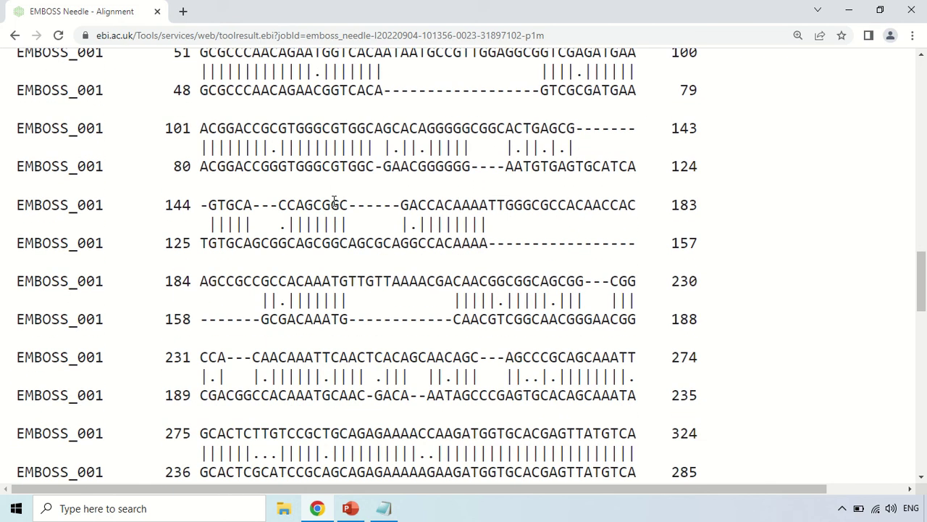
{"action": "scroll", "coordinate": [334, 201], "scroll_direction": "down", "scroll_amount": 6}
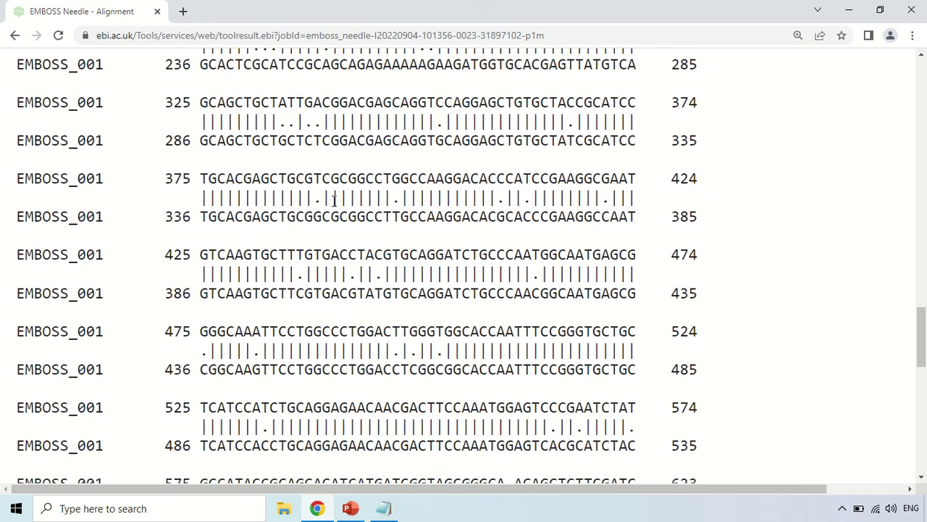
{"action": "scroll", "coordinate": [334, 200], "scroll_direction": "down", "scroll_amount": 2}
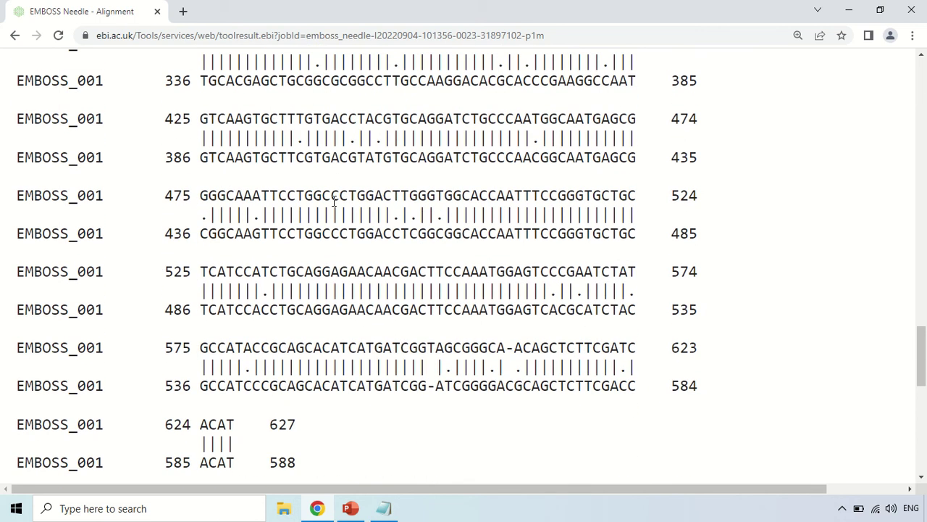
{"action": "scroll", "coordinate": [334, 200], "scroll_direction": "up", "scroll_amount": 1, "text": "ctrl"}
{"action": "scroll", "coordinate": [333, 206], "scroll_direction": "down", "scroll_amount": 3, "text": "ctrl"}
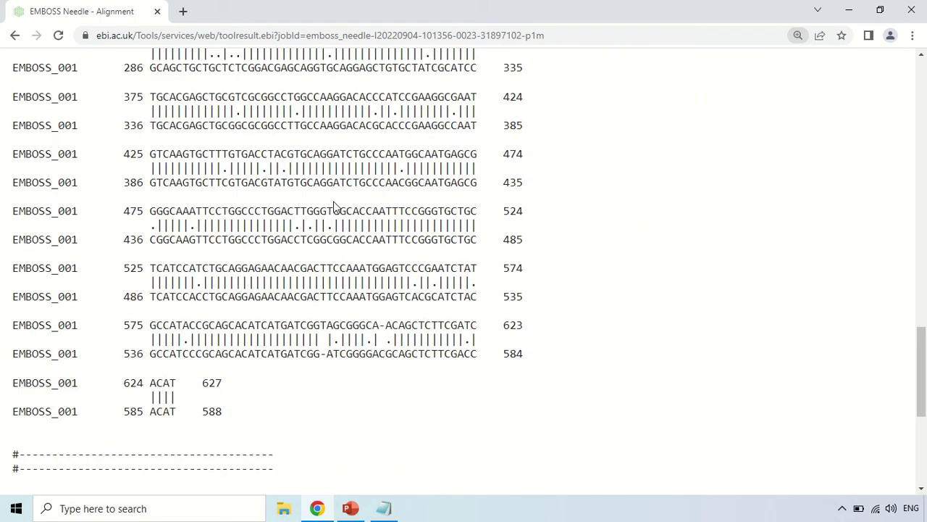
{"action": "scroll", "coordinate": [334, 206], "scroll_direction": "down", "scroll_amount": 1, "text": "ctrl"}
{"action": "scroll", "coordinate": [333, 206], "scroll_direction": "down", "scroll_amount": 1, "text": "ctrl"}
{"action": "scroll", "coordinate": [360, 251], "scroll_direction": "up", "scroll_amount": 10}
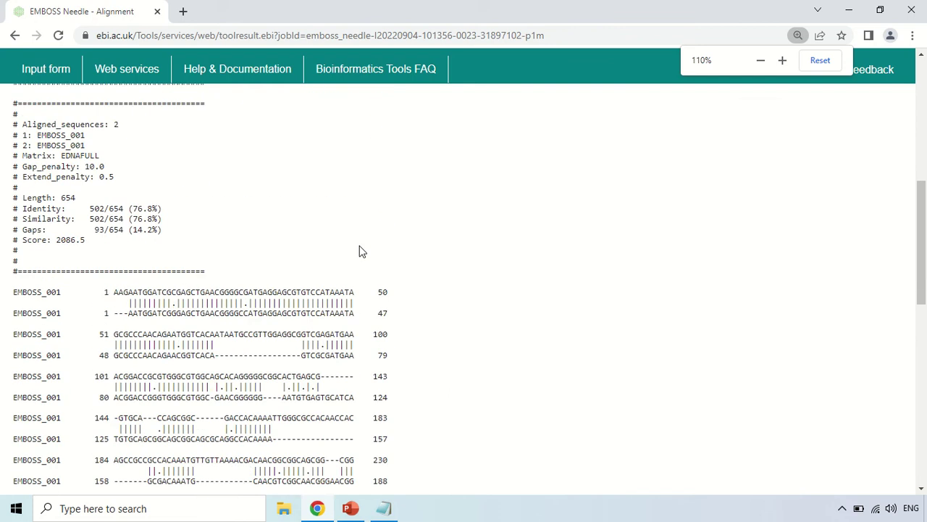
{"action": "scroll", "coordinate": [360, 250], "scroll_direction": "up", "scroll_amount": 2}
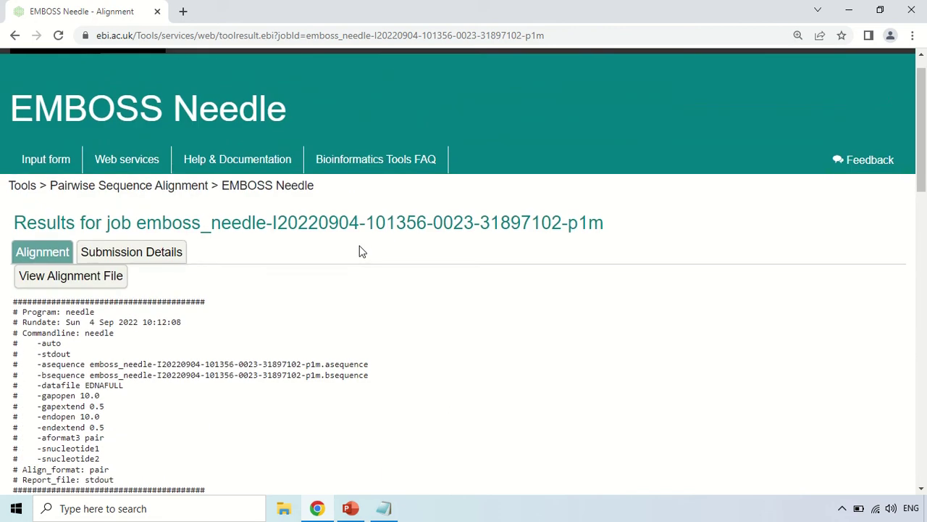
- Open the job's submission details, view the first input sequence file, and return to check the second input sequence entry
{"action": "left_click", "coordinate": [145, 257]}
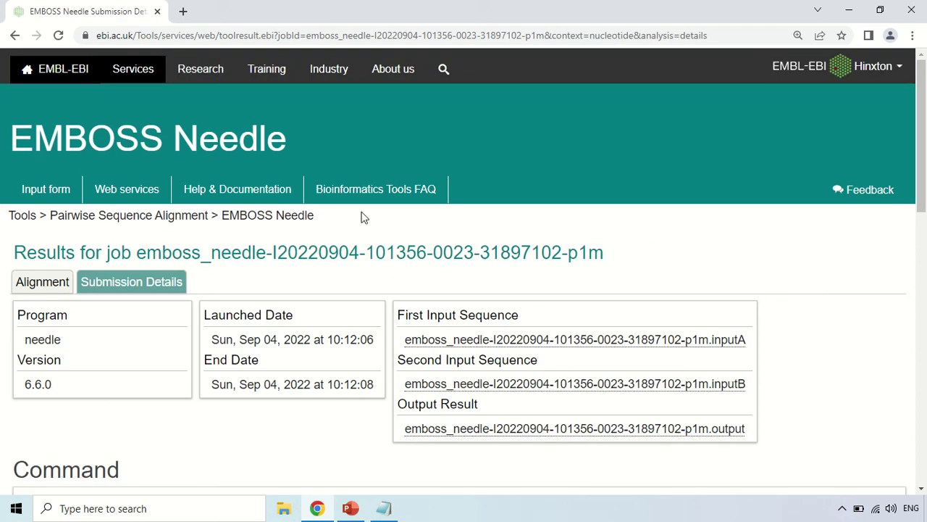
{"action": "scroll", "coordinate": [249, 282], "scroll_direction": "down", "scroll_amount": 2}
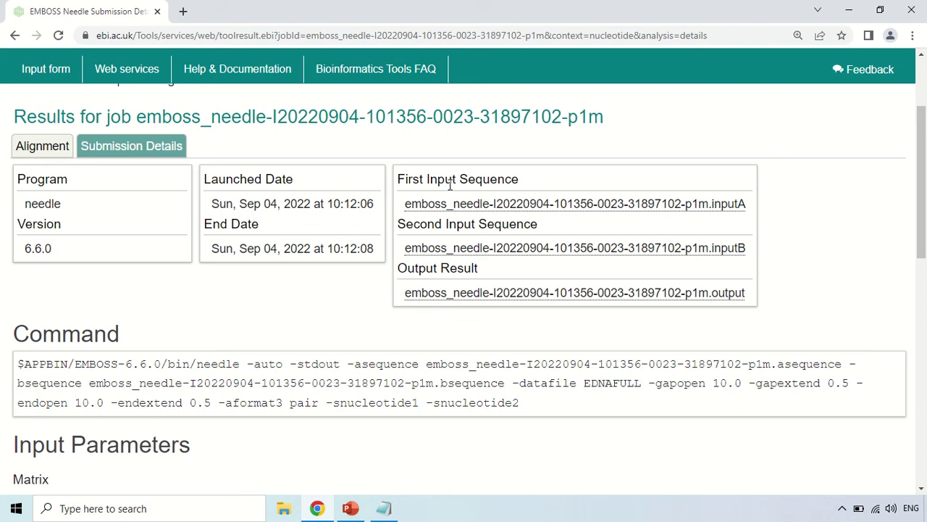
{"action": "left_click", "coordinate": [511, 210]}
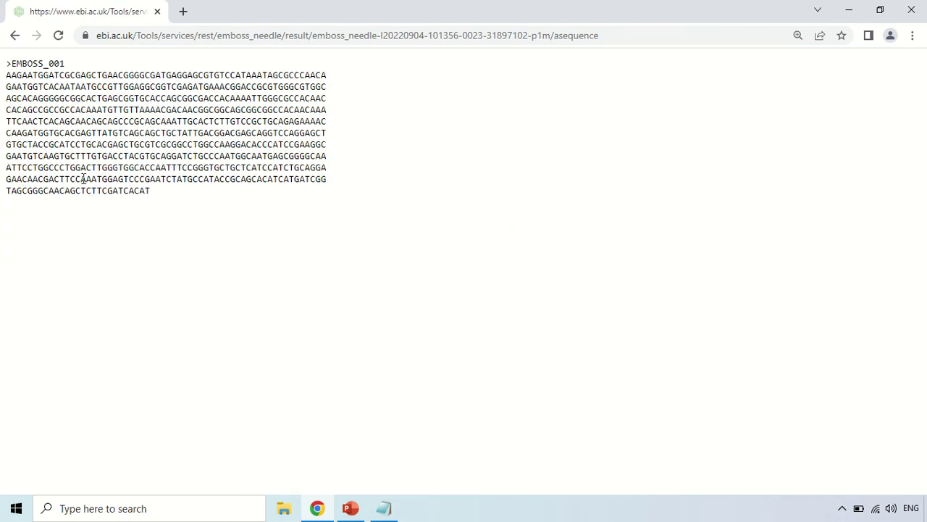
{"action": "left_click", "coordinate": [16, 37]}
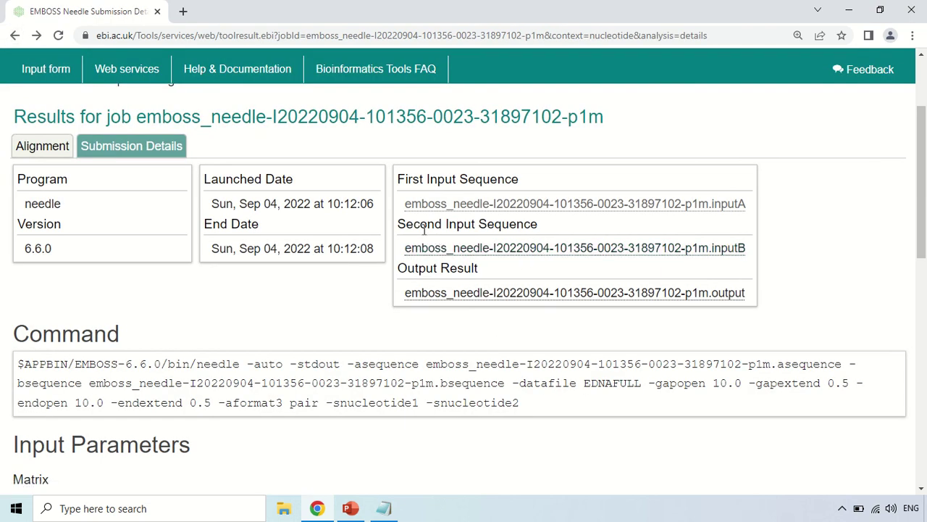
{"action": "left_click_drag", "start_coordinate": [399, 219], "coordinate": [559, 224]}
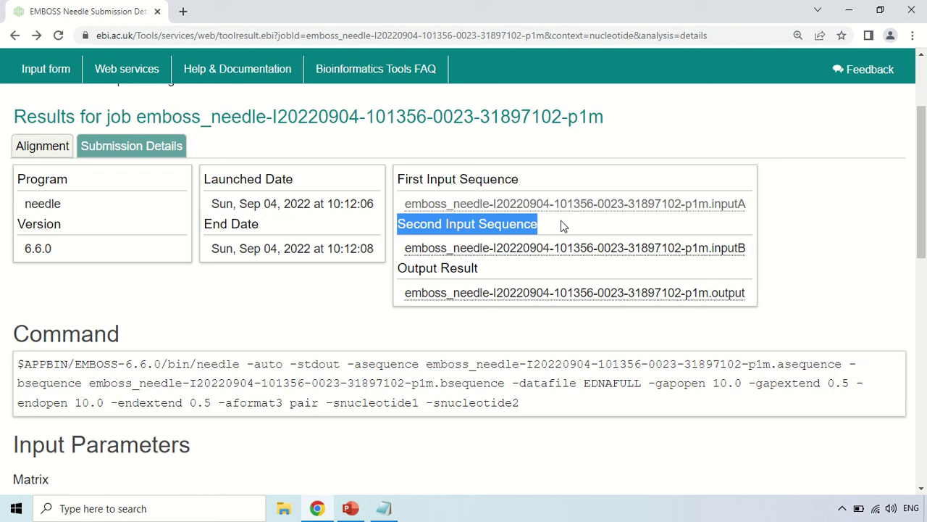
{"action": "left_click", "coordinate": [558, 224]}
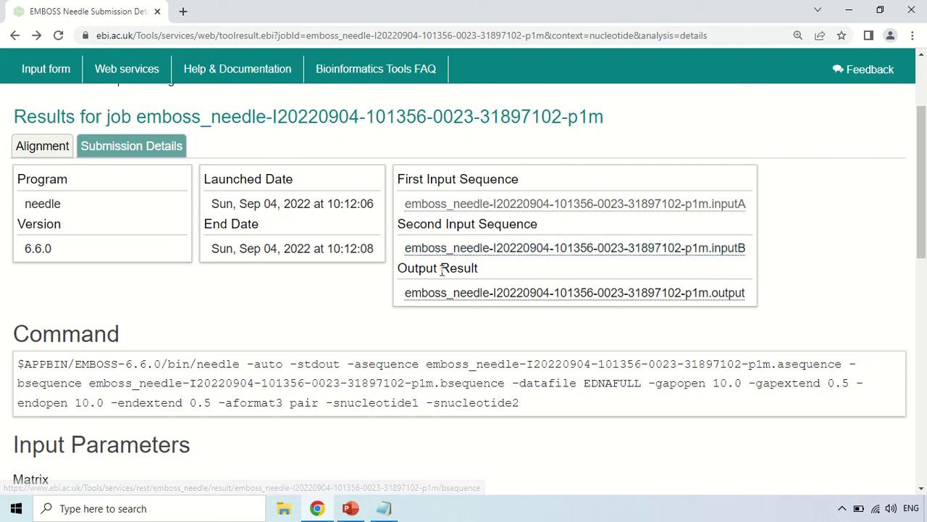
- View the job's output result file from beginning to end and return to the submission details
{"action": "left_click", "coordinate": [496, 300]}
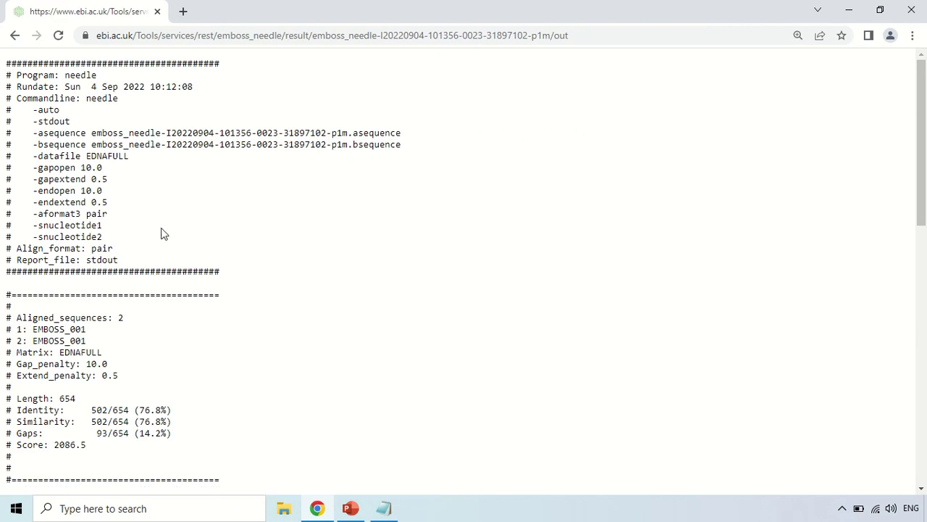
{"action": "scroll", "coordinate": [275, 236], "scroll_direction": "down", "scroll_amount": 9}
{"action": "scroll", "coordinate": [449, 282], "scroll_direction": "up", "scroll_amount": 10}
{"action": "left_click", "coordinate": [15, 36]}
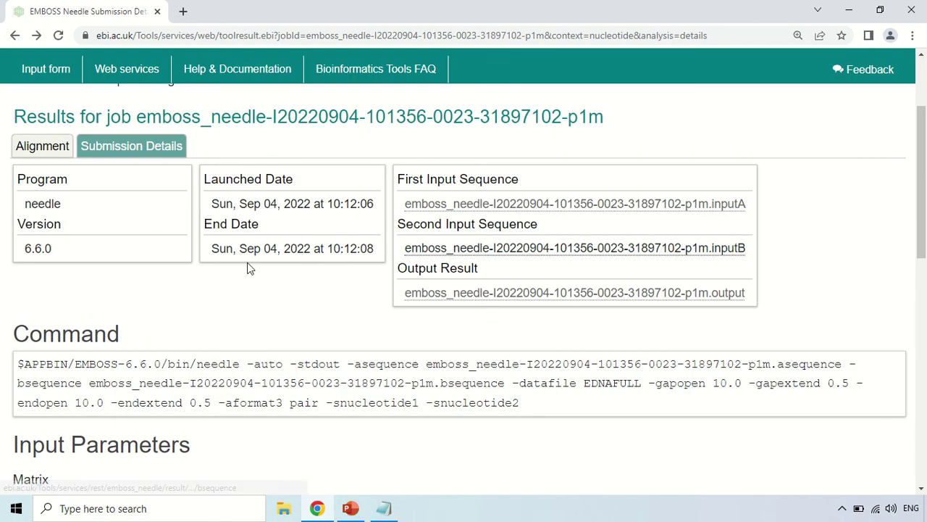
- Go back from the submission details to the alignment results and look over the whole alignment again
{"action": "scroll", "coordinate": [204, 292], "scroll_direction": "down", "scroll_amount": 2}
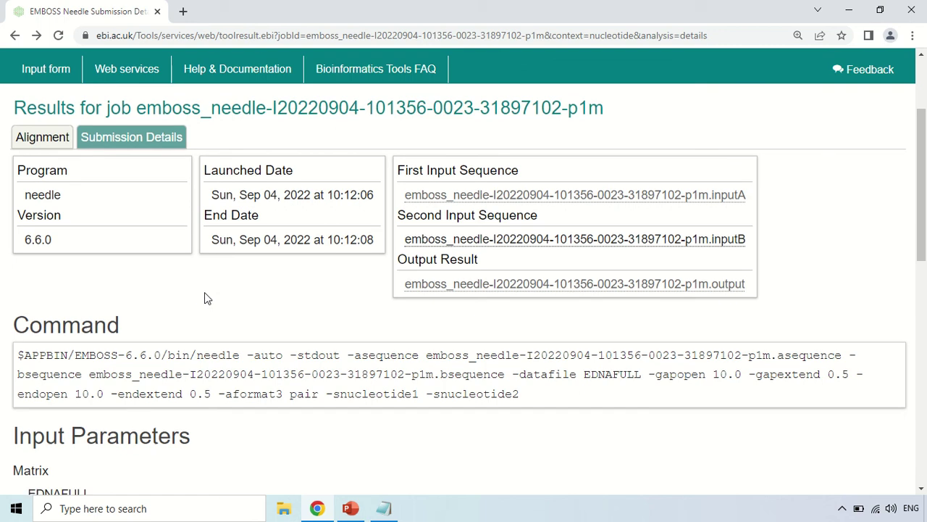
{"action": "scroll", "coordinate": [293, 301], "scroll_direction": "up", "scroll_amount": 4}
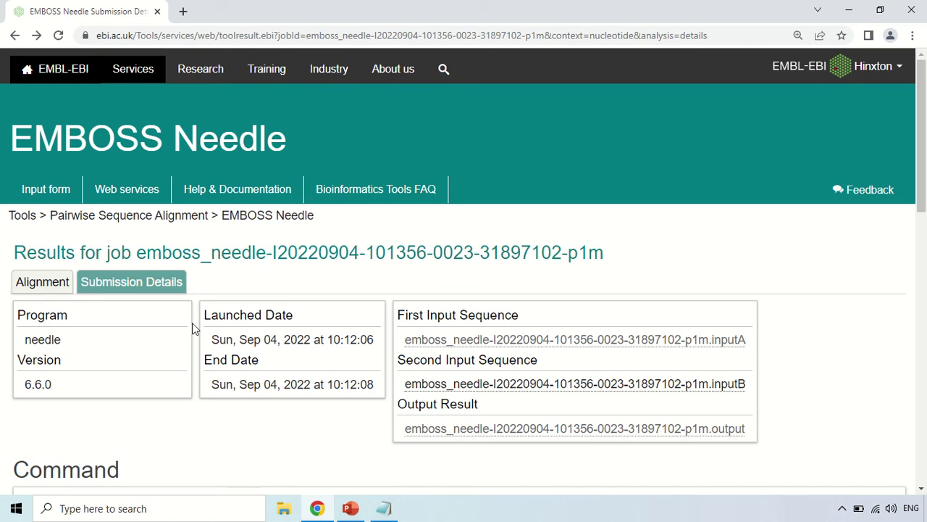
{"action": "left_click", "coordinate": [44, 286]}
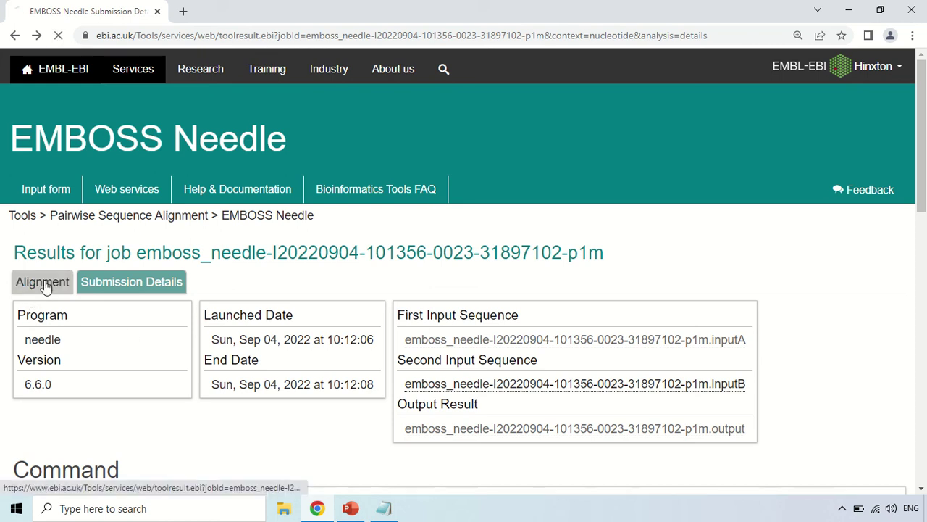
{"action": "scroll", "coordinate": [345, 280], "scroll_direction": "down", "scroll_amount": 7}
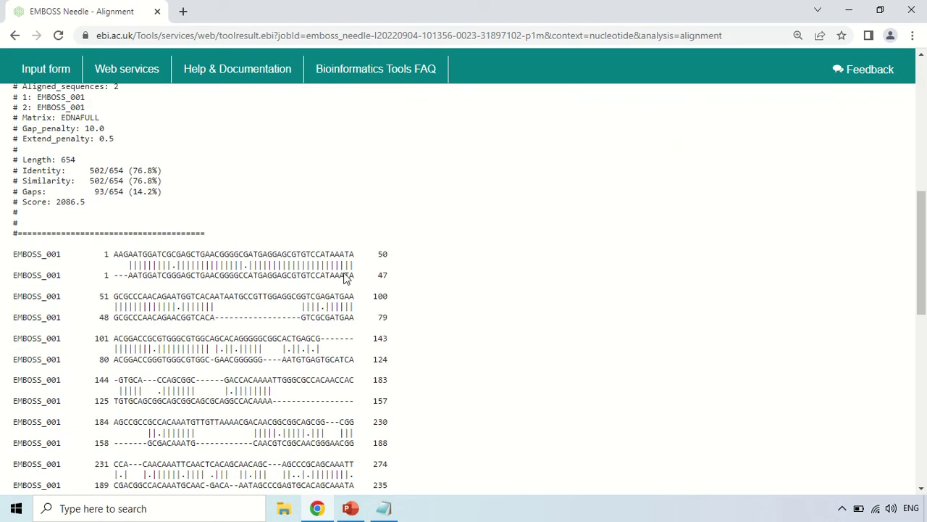
{"action": "scroll", "coordinate": [345, 279], "scroll_direction": "down", "scroll_amount": 5}
{"action": "scroll", "coordinate": [555, 326], "scroll_direction": "up", "scroll_amount": 15}
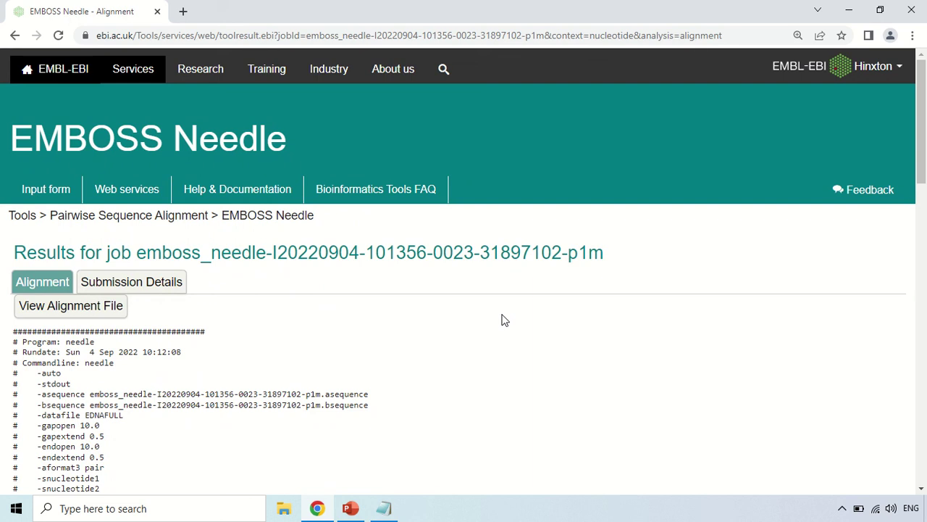